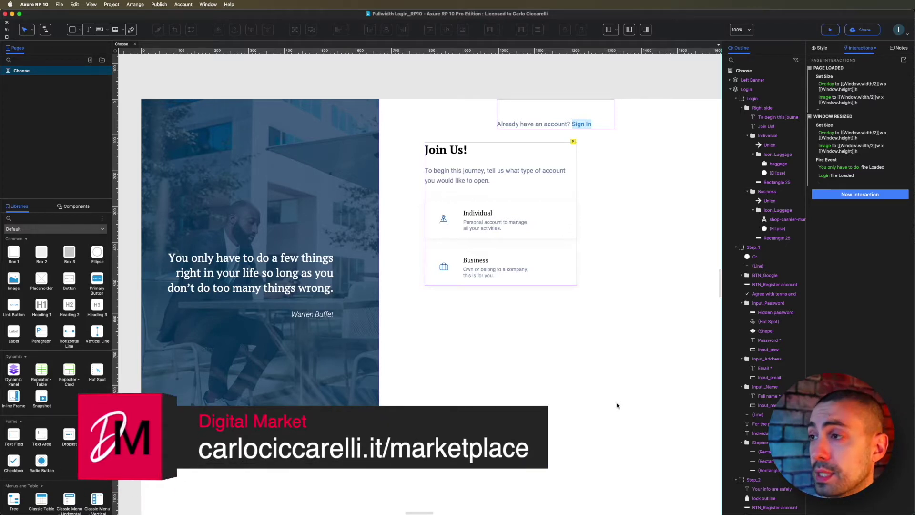
- Preview the login prototype's Choose page in the browser with Cmd+
{"action": "key", "text": "super+period"}
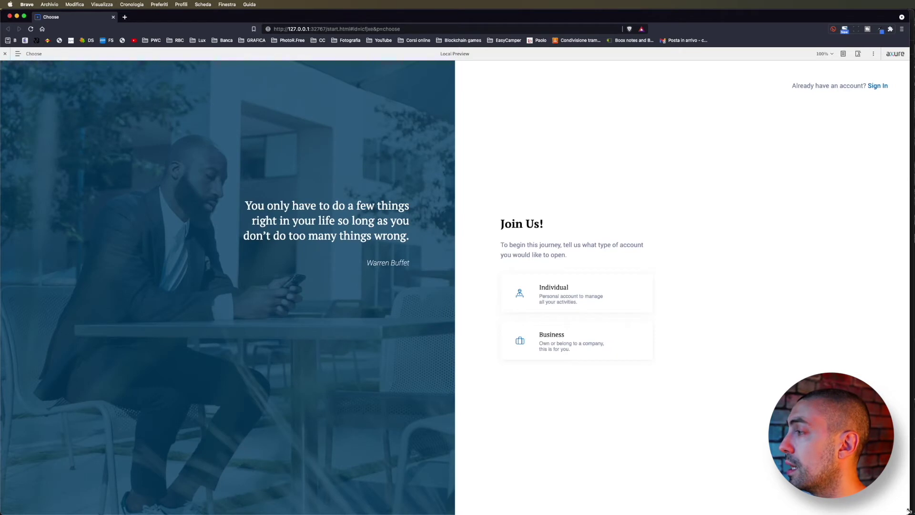
- Resize the preview window, pick the Individual account option, then return to Axure
{"action": "mouse_move", "coordinate": [909, 511]}
{"action": "left_mouse_down"}
{"action": "mouse_move", "coordinate": [813, 487]}
{"action": "mouse_move", "coordinate": [499, 493]}
{"action": "mouse_move", "coordinate": [914, 514]}
{"action": "left_mouse_up"}
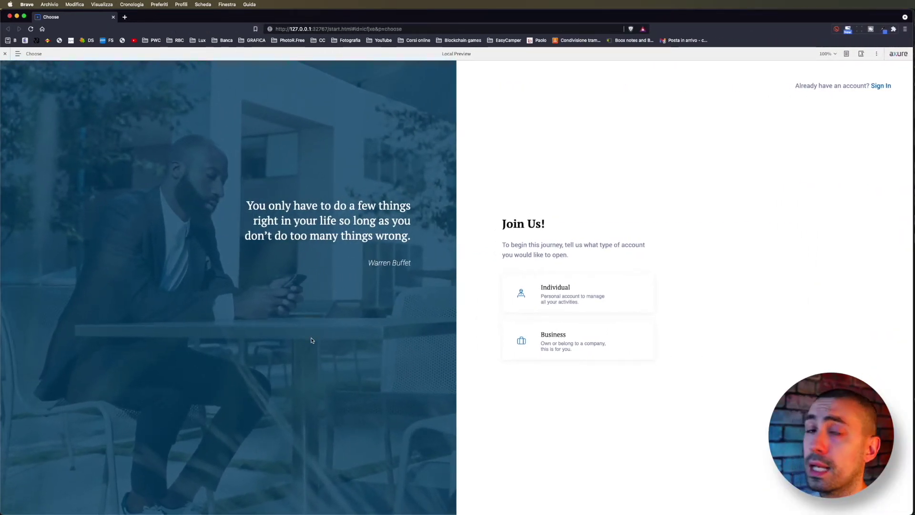
{"action": "left_click", "coordinate": [637, 296]}
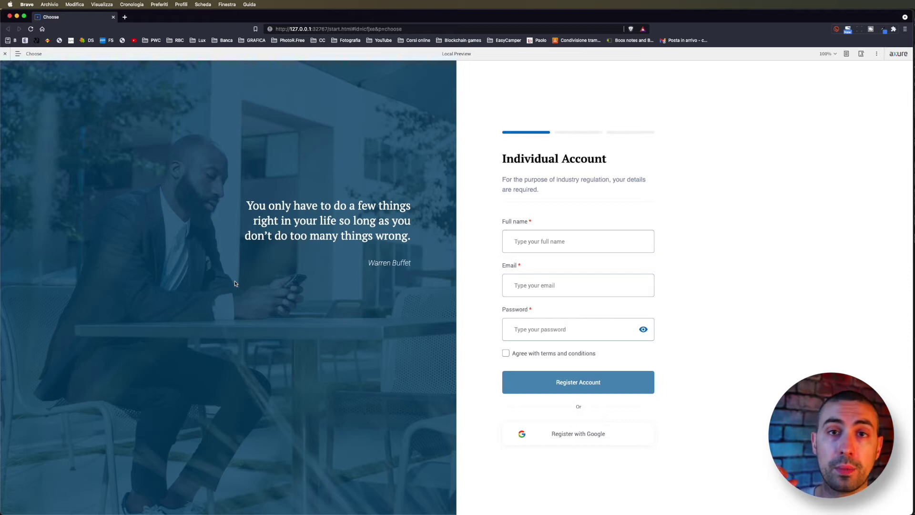
{"action": "key", "text": "super+Tab"}
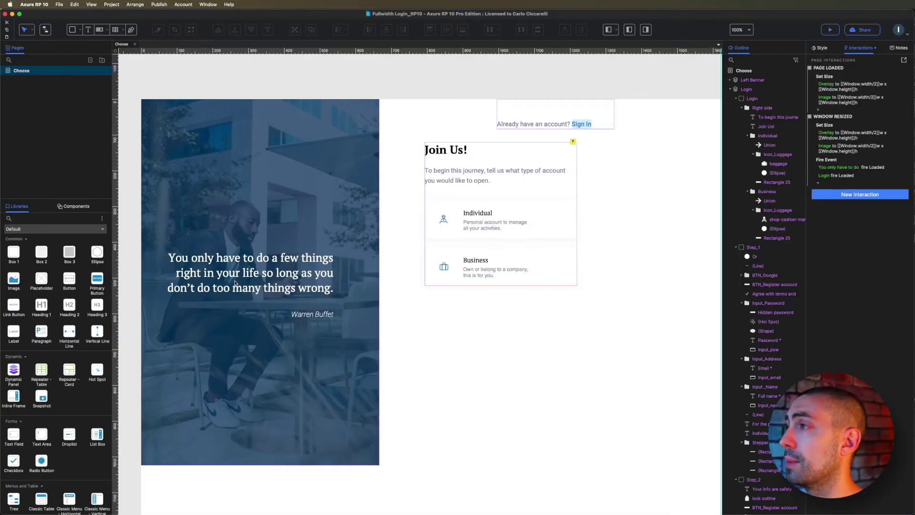
- Show all states of the Login dynamic panel and select the Email field in Step_1
{"action": "left_click", "coordinate": [598, 190]}
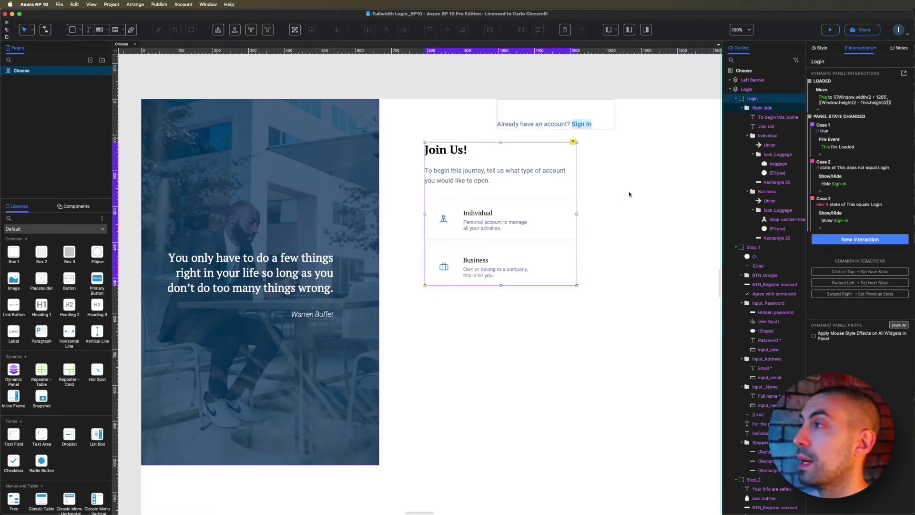
{"action": "mouse_move", "coordinate": [567, 154]}
{"action": "left_click", "coordinate": [564, 138]}
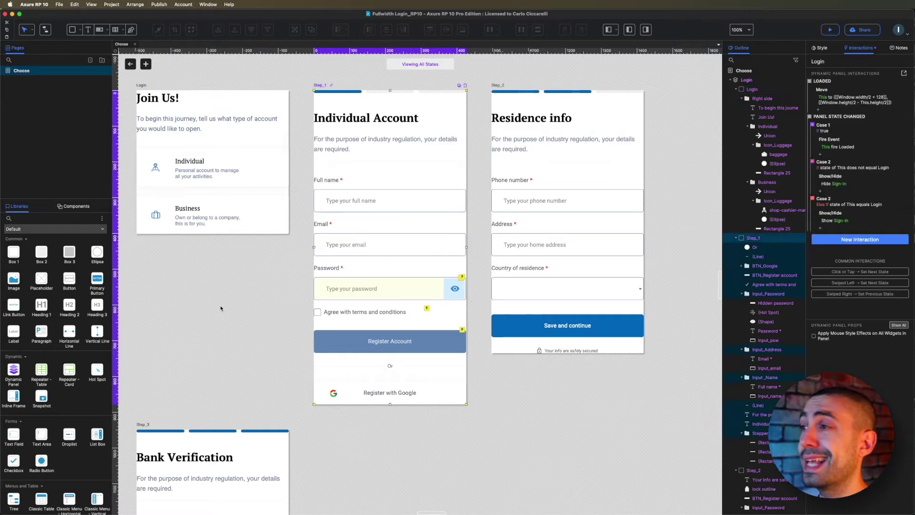
{"action": "left_click", "coordinate": [355, 254]}
{"action": "left_click", "coordinate": [374, 240]}
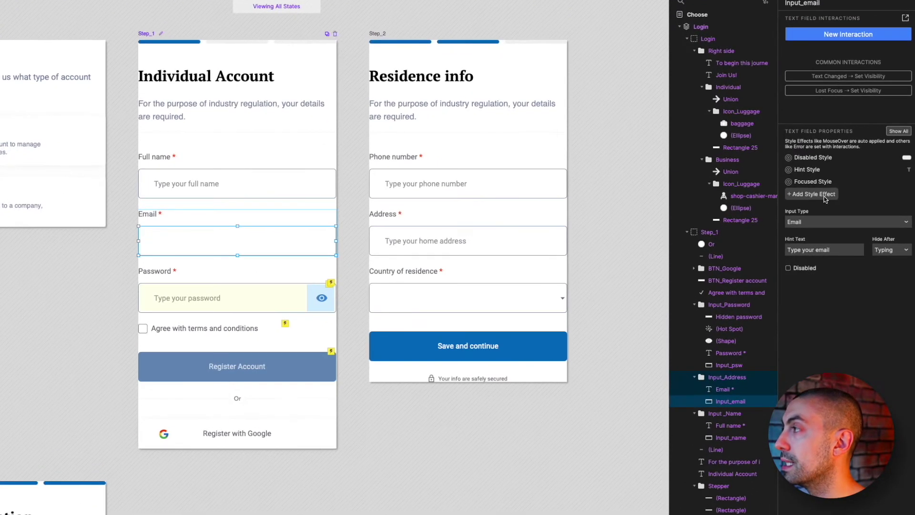
- Add an Error Style effect to the Email field and inspect Input_Error in the Widget Style Manager
{"action": "left_click", "coordinate": [842, 210]}
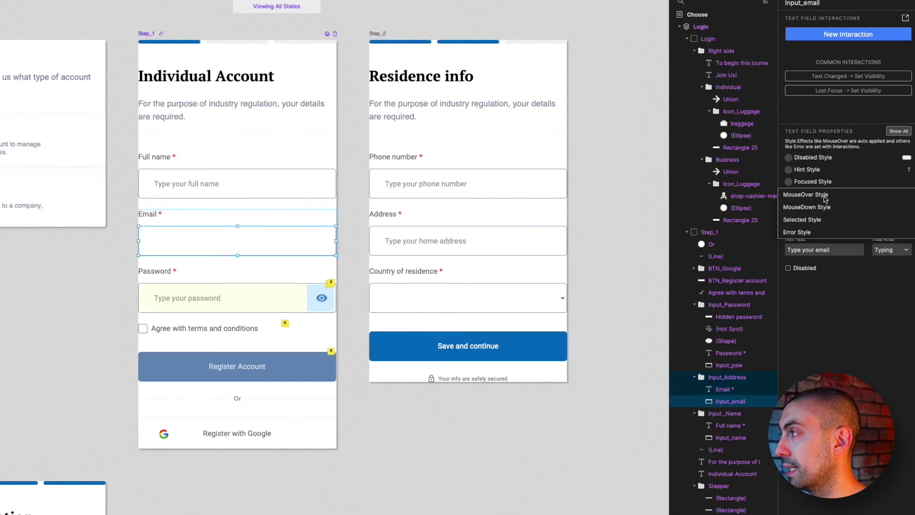
{"action": "left_click", "coordinate": [803, 234]}
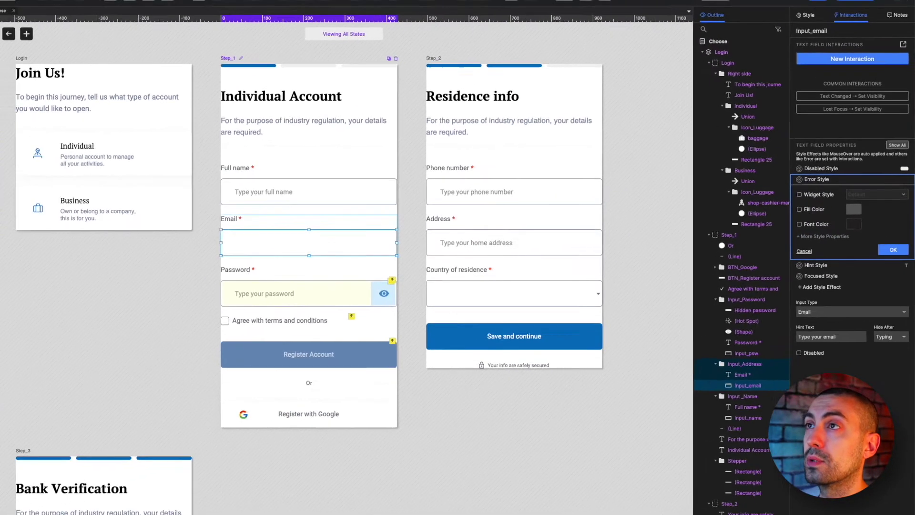
{"action": "left_click", "coordinate": [108, 4]}
{"action": "left_click", "coordinate": [124, 15]}
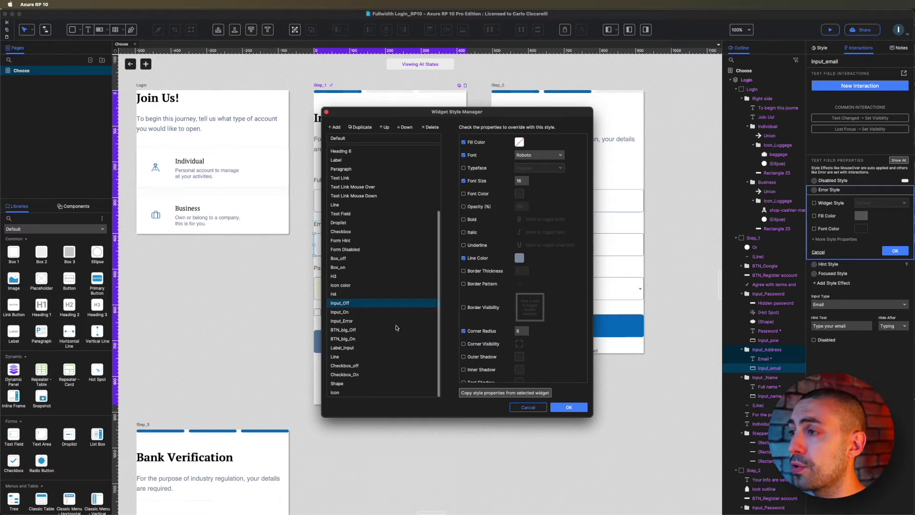
{"action": "left_click", "coordinate": [344, 321]}
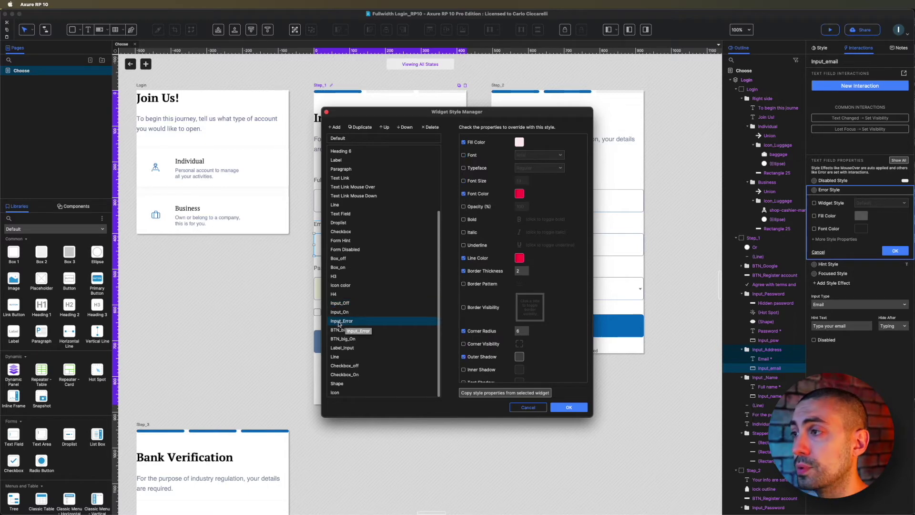
{"action": "left_click", "coordinate": [530, 409]}
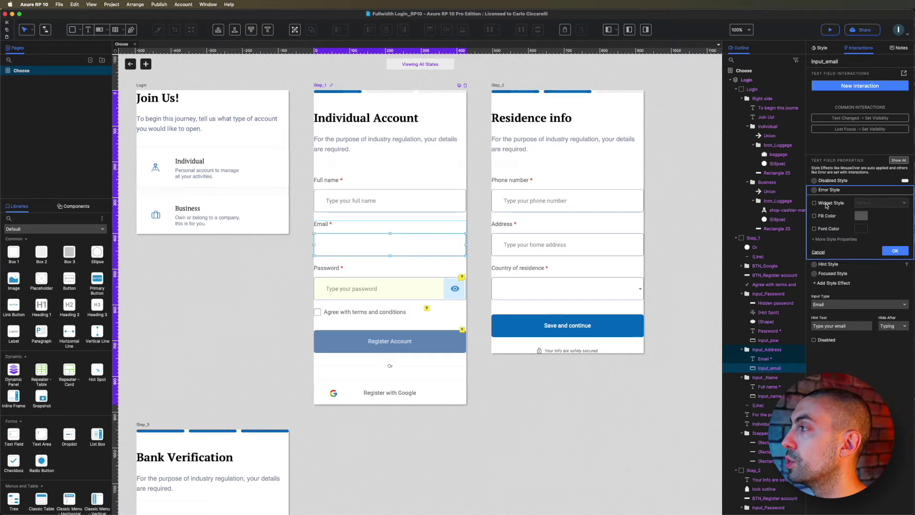
- Apply the Input_Error widget style to the Error Style and confirm
{"action": "left_click", "coordinate": [827, 204]}
{"action": "left_click", "coordinate": [882, 203]}
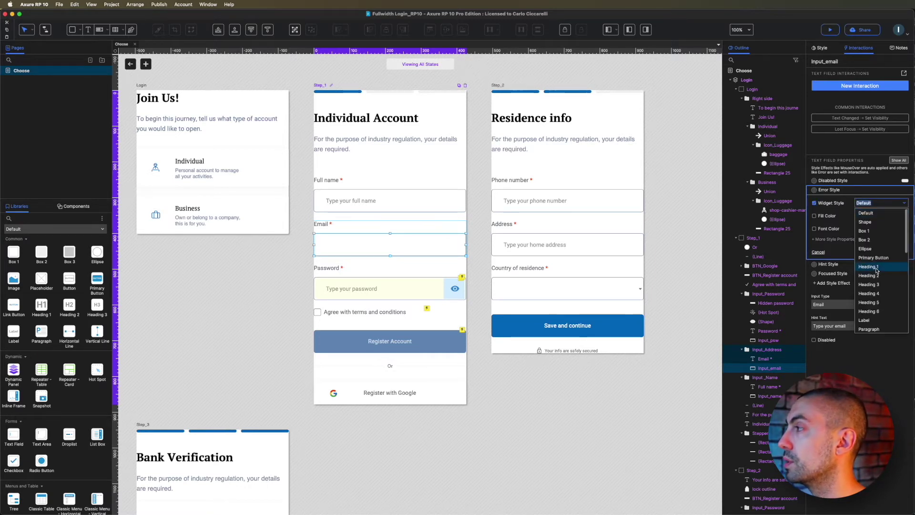
{"action": "scroll", "coordinate": [876, 271], "scroll_direction": "down", "scroll_amount": 10}
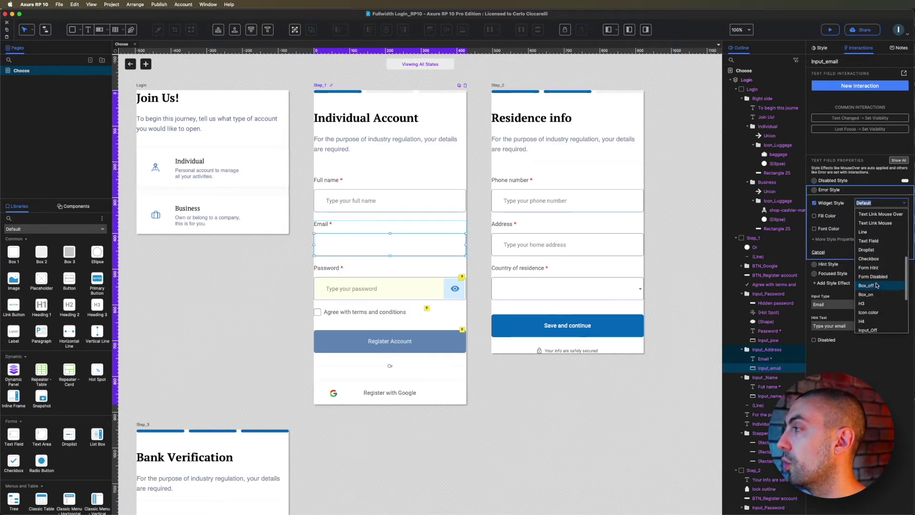
{"action": "scroll", "coordinate": [876, 285], "scroll_direction": "down", "scroll_amount": 3}
{"action": "left_click", "coordinate": [878, 324]}
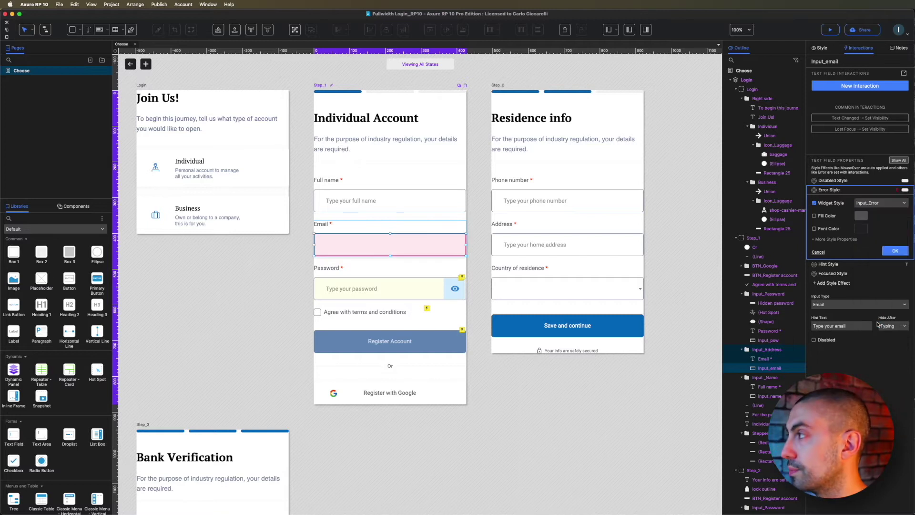
{"action": "left_click", "coordinate": [896, 252]}
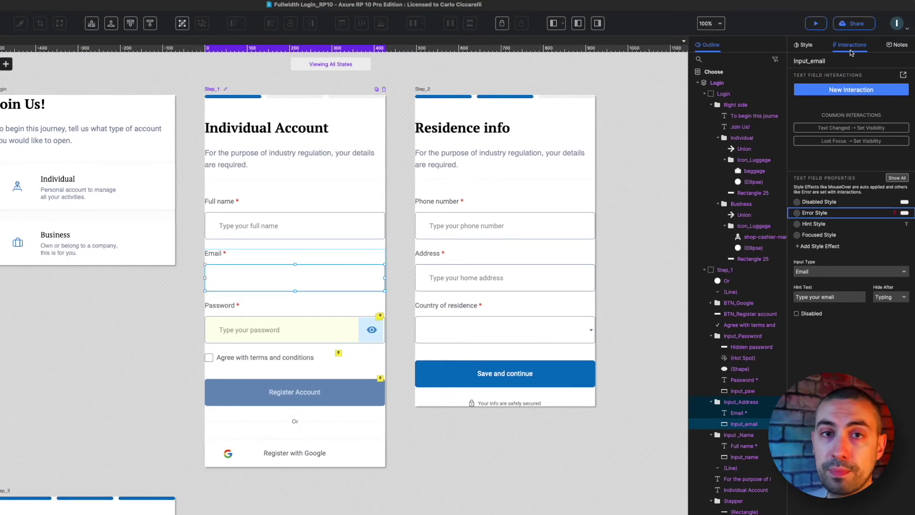
- Add a Lost Focus interaction on the Email field that sets its error state to true
{"action": "left_click", "coordinate": [852, 90]}
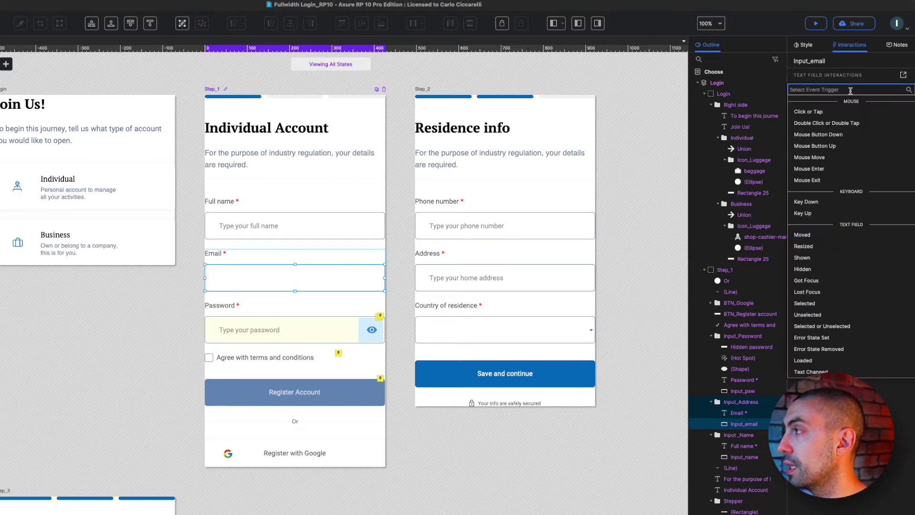
{"action": "left_click", "coordinate": [821, 293]}
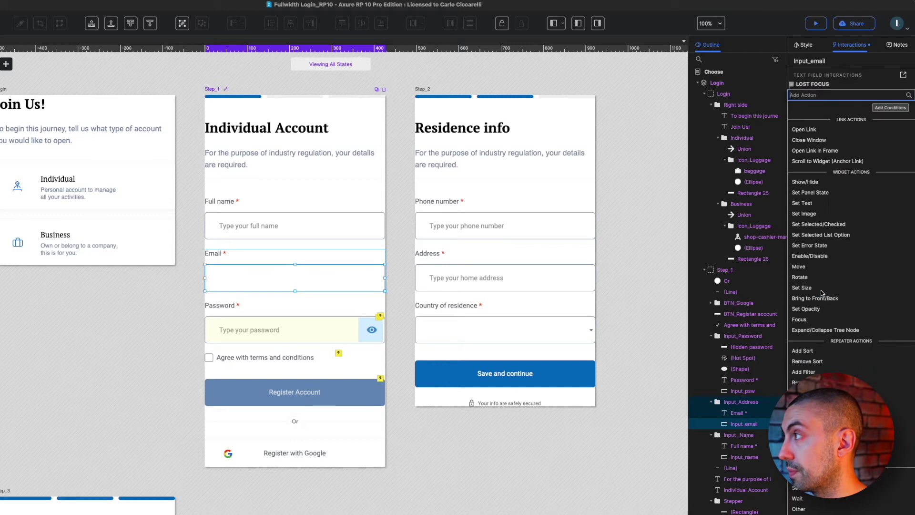
{"action": "left_click", "coordinate": [811, 246]}
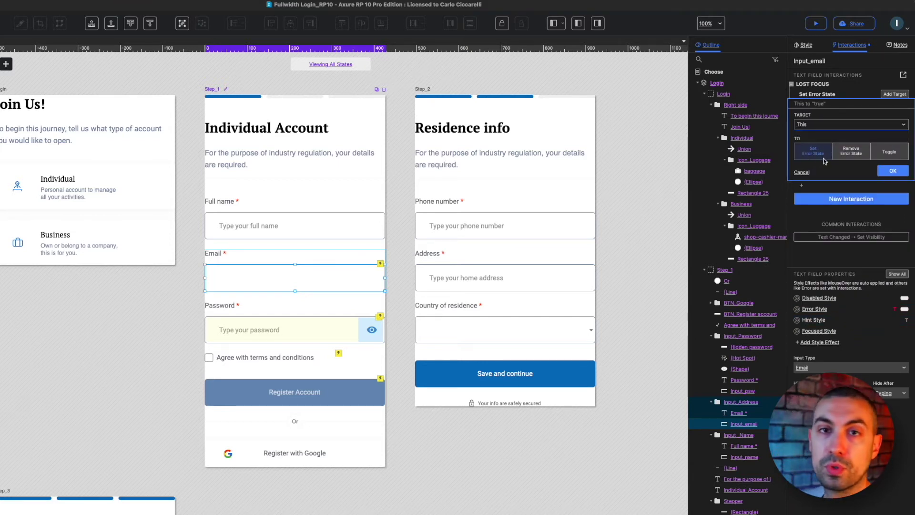
{"action": "left_click", "coordinate": [890, 172]}
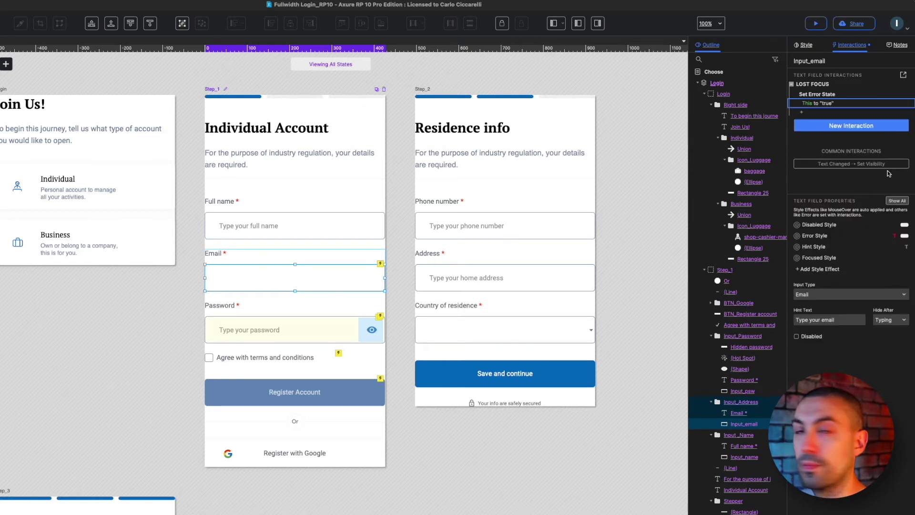
- Give the Lost Focus Case 1 the condition: field text does not contain "@"
{"action": "left_click", "coordinate": [896, 85]}
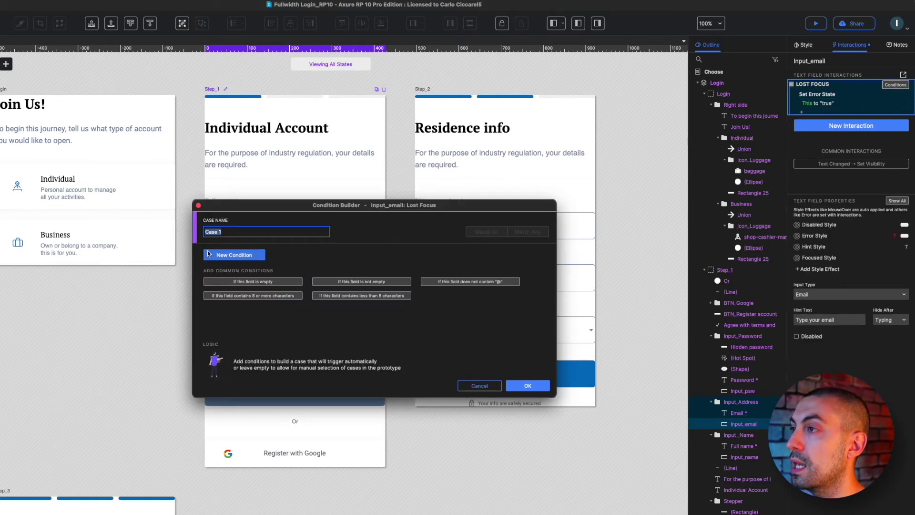
{"action": "left_click", "coordinate": [210, 252]}
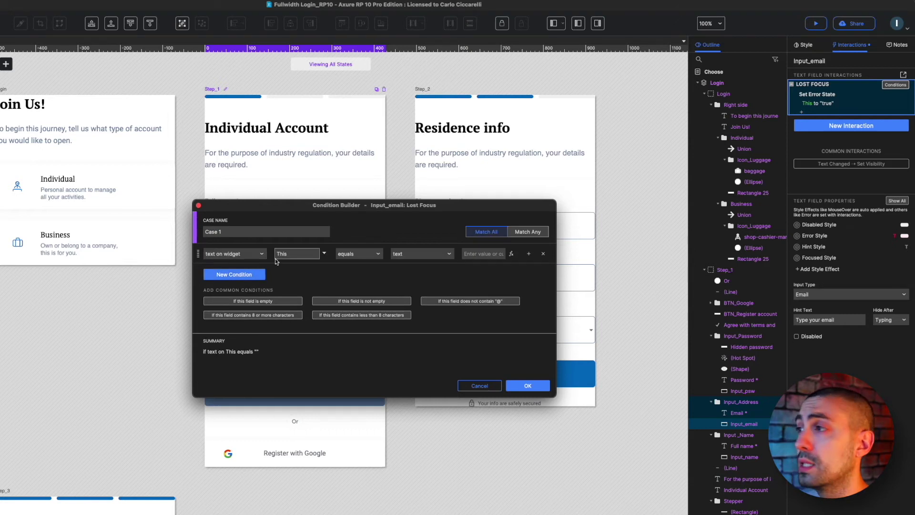
{"action": "left_click", "coordinate": [355, 254]}
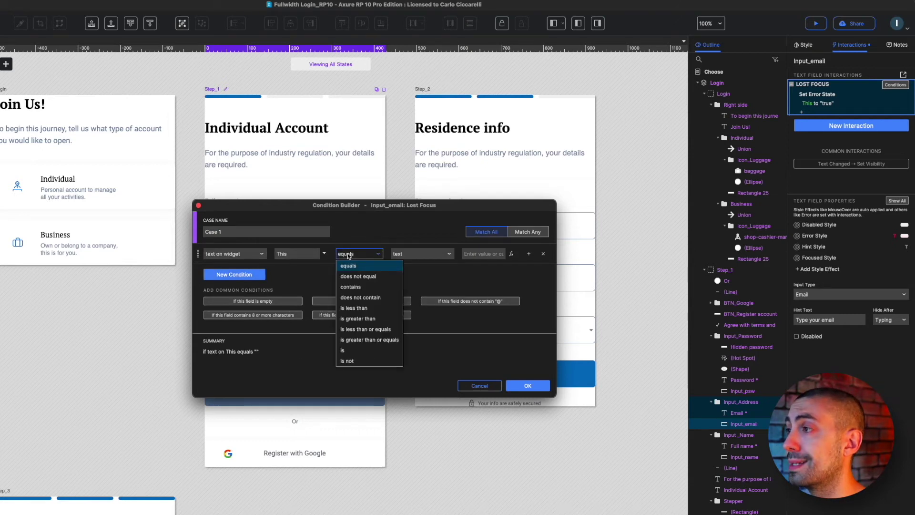
{"action": "left_click", "coordinate": [360, 298]}
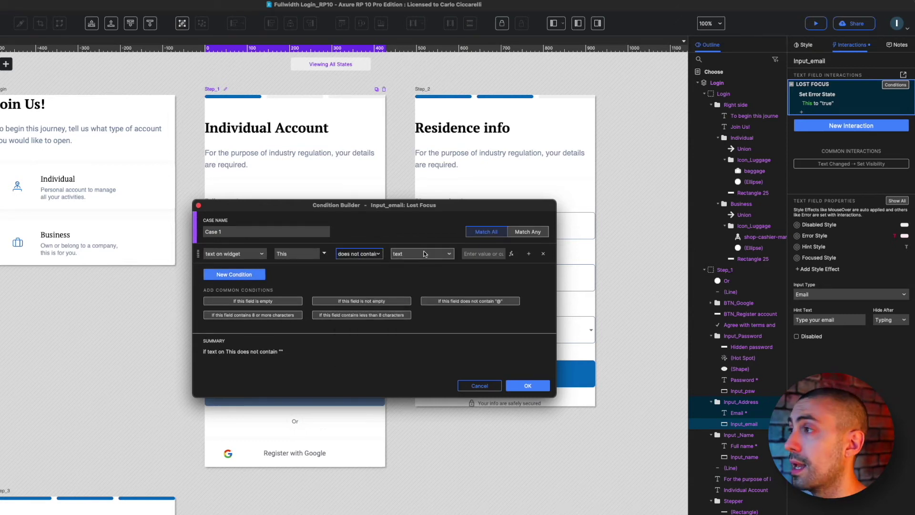
{"action": "left_click", "coordinate": [477, 252]}
{"action": "type", "text": "@"}
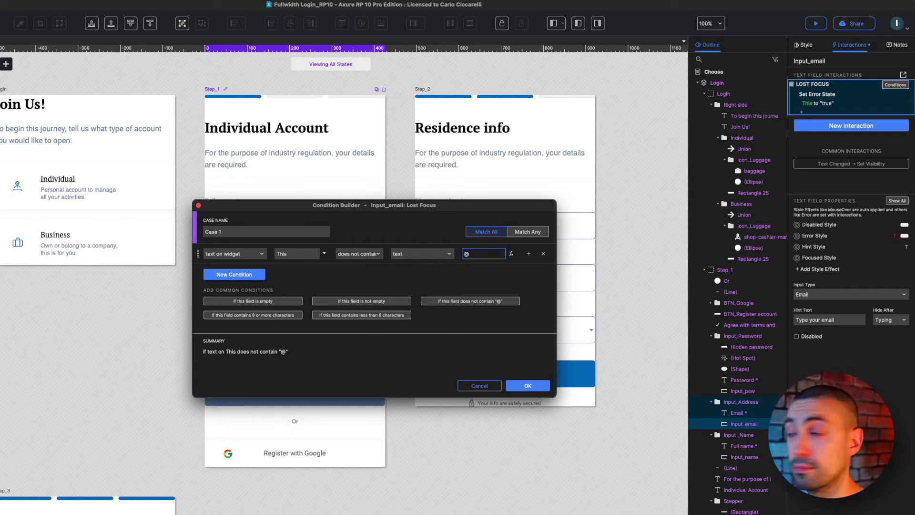
{"action": "left_click", "coordinate": [527, 386]}
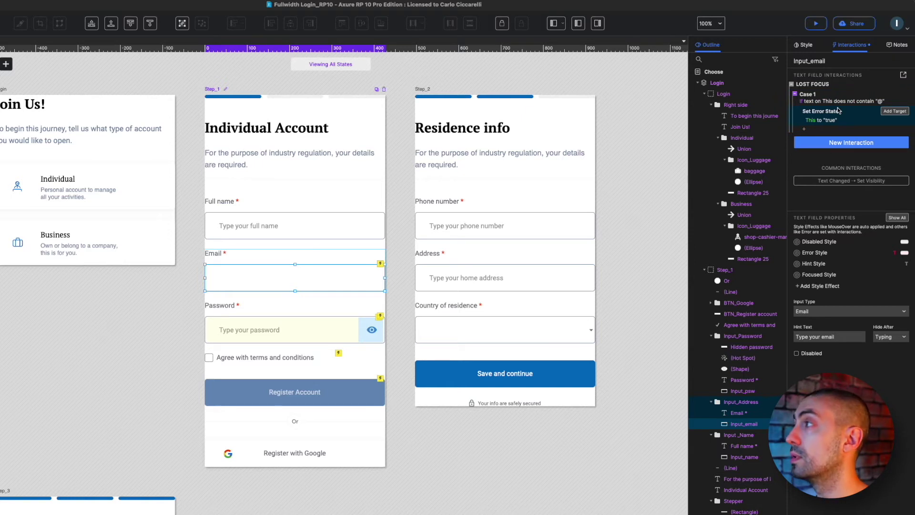
- Duplicate Case 1, toggle it to If, and change its condition to contains "@"
{"action": "left_click", "coordinate": [843, 99]}
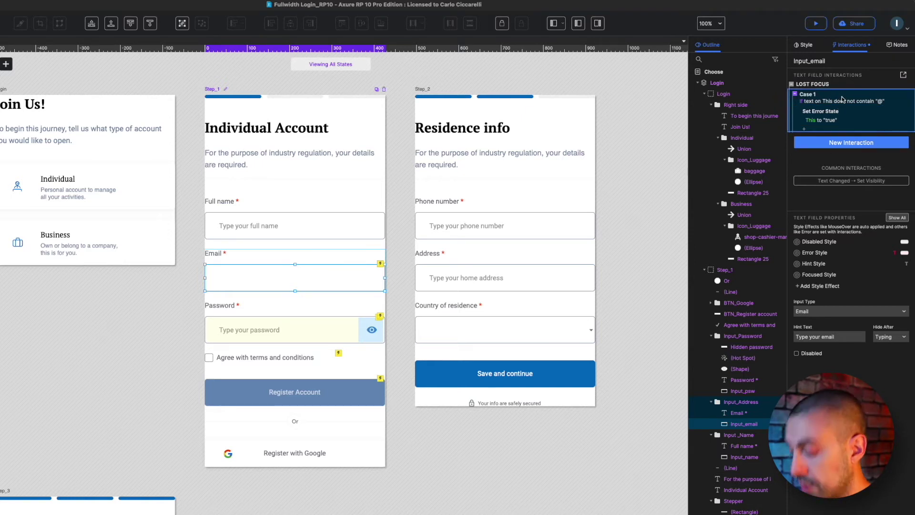
{"action": "key", "text": "super+c"}
{"action": "key", "text": "super+v"}
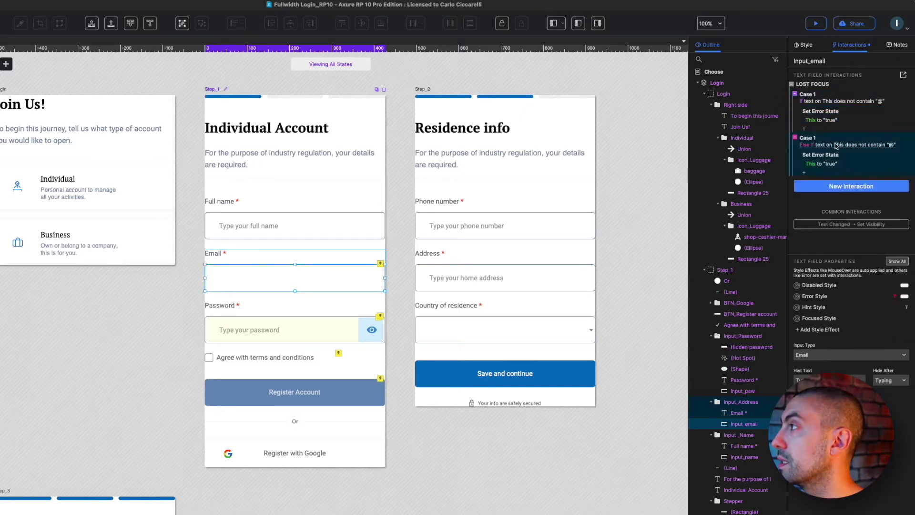
{"action": "right_click", "coordinate": [838, 144]}
{"action": "left_click", "coordinate": [857, 213]}
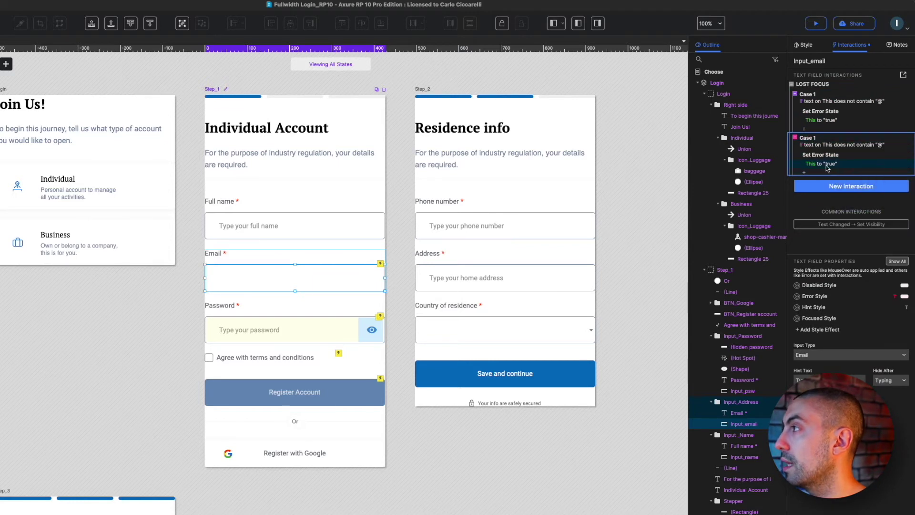
{"action": "left_click", "coordinate": [858, 145]}
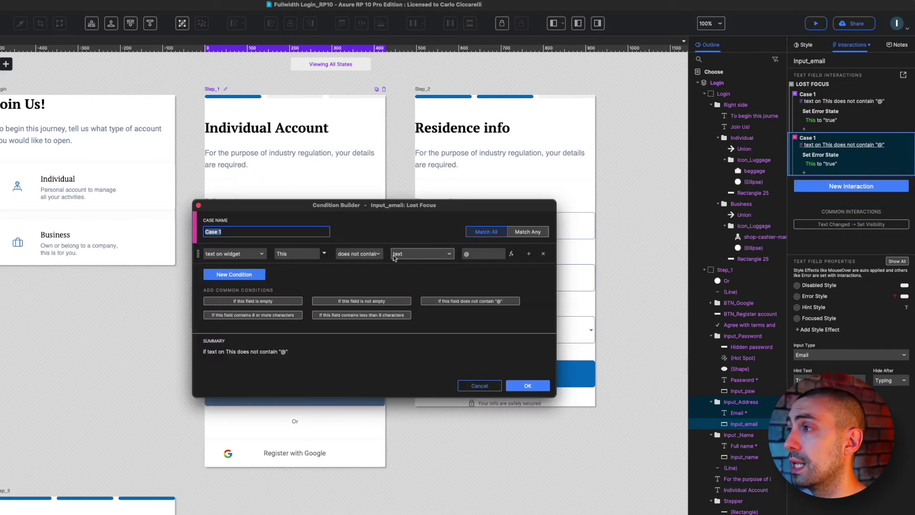
{"action": "left_click", "coordinate": [359, 253]}
{"action": "left_click", "coordinate": [366, 288]}
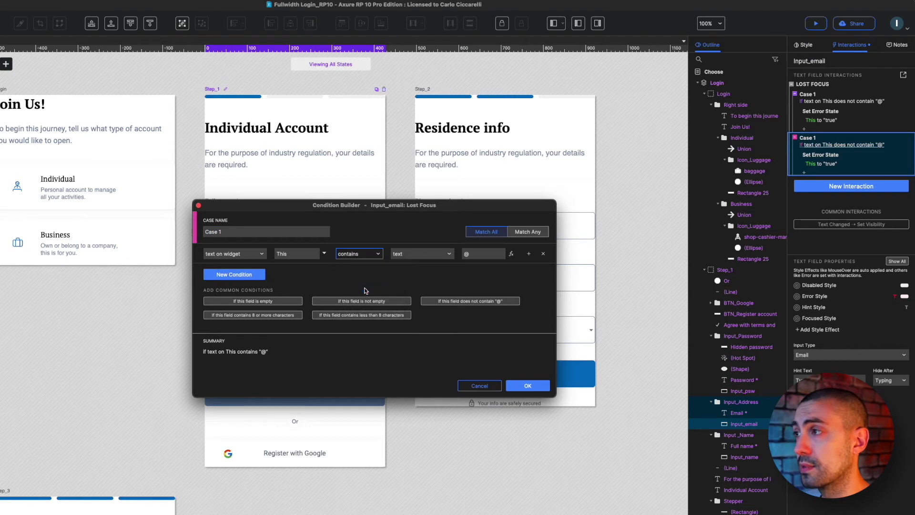
{"action": "left_click", "coordinate": [526, 386]}
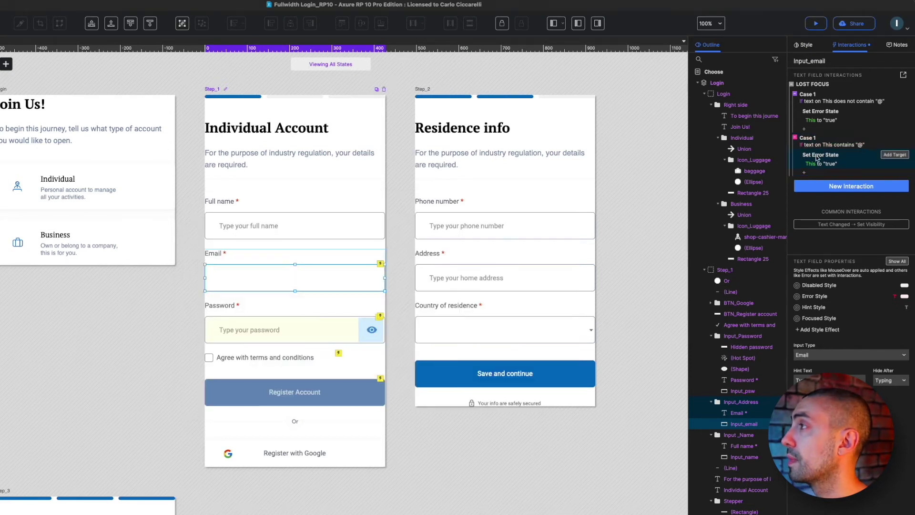
- Make the duplicated case remove the error state, then preview the prototype
{"action": "left_click", "coordinate": [821, 165]}
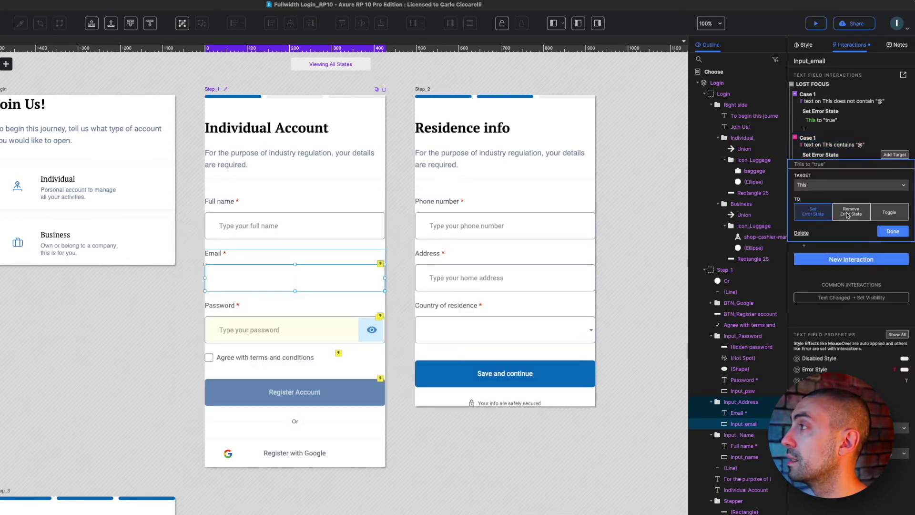
{"action": "left_click", "coordinate": [848, 216]}
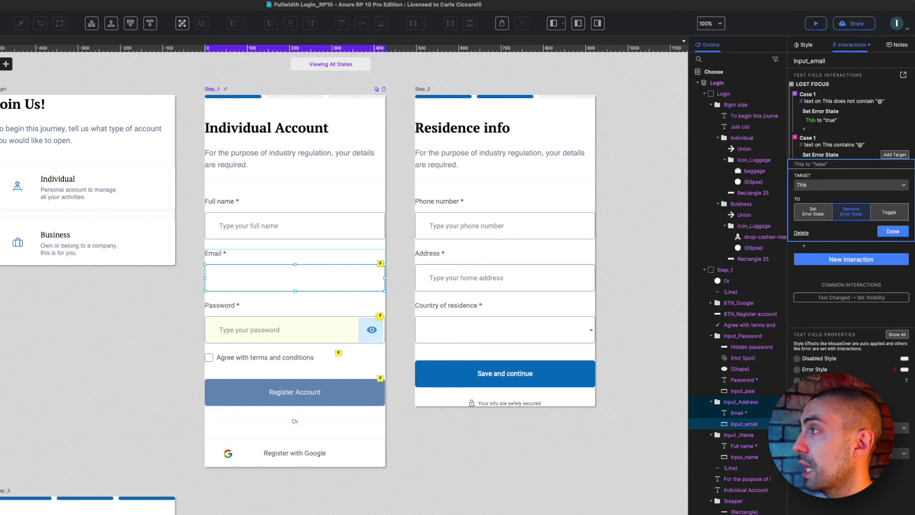
{"action": "left_click", "coordinate": [900, 232]}
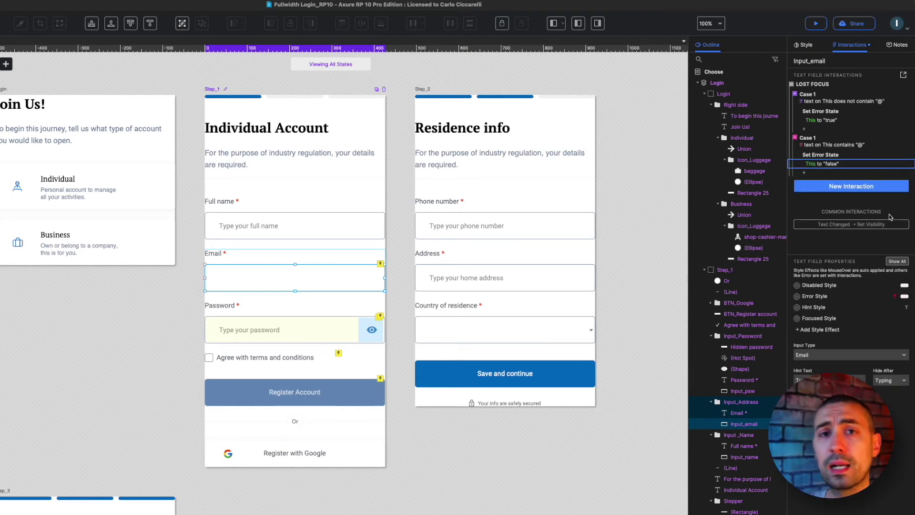
{"action": "key", "text": "super+period"}
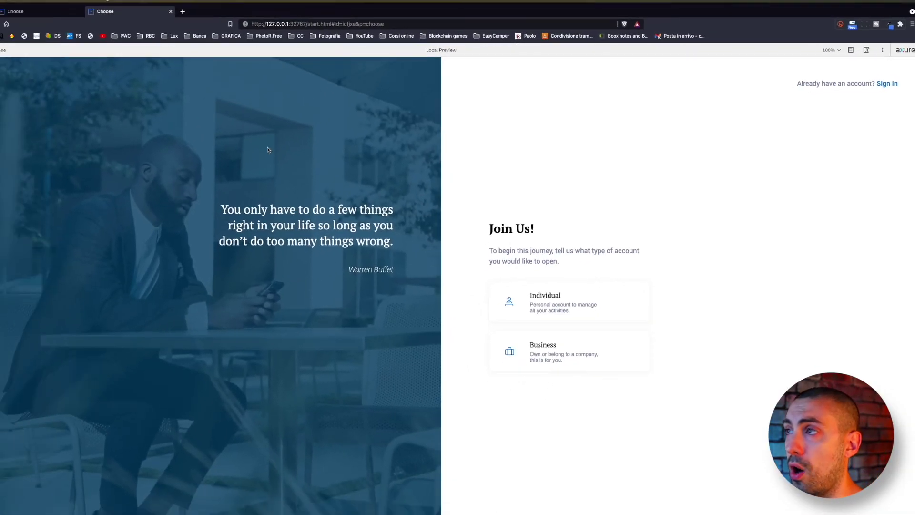
- Open the Individual form, enter a full name, and leave Email as 'jahsdgfjhsdag' without @
{"action": "left_click", "coordinate": [584, 306]}
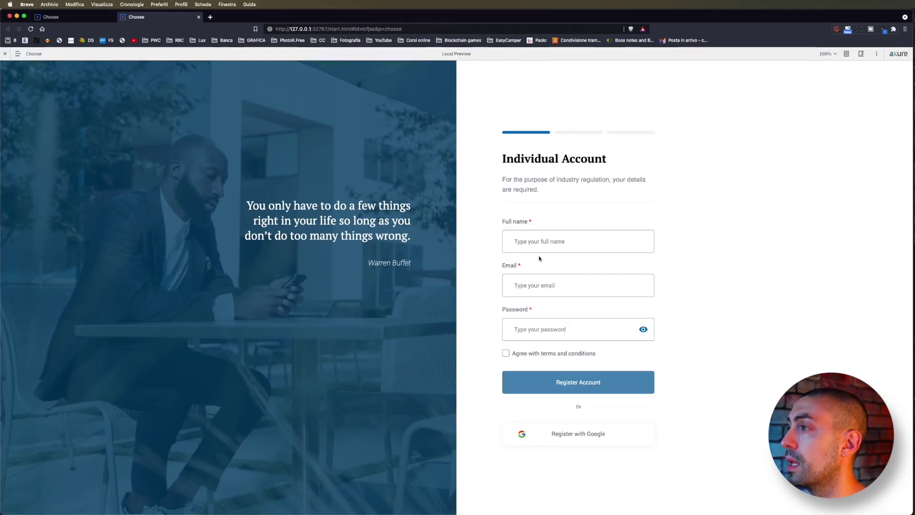
{"action": "left_click", "coordinate": [529, 242]}
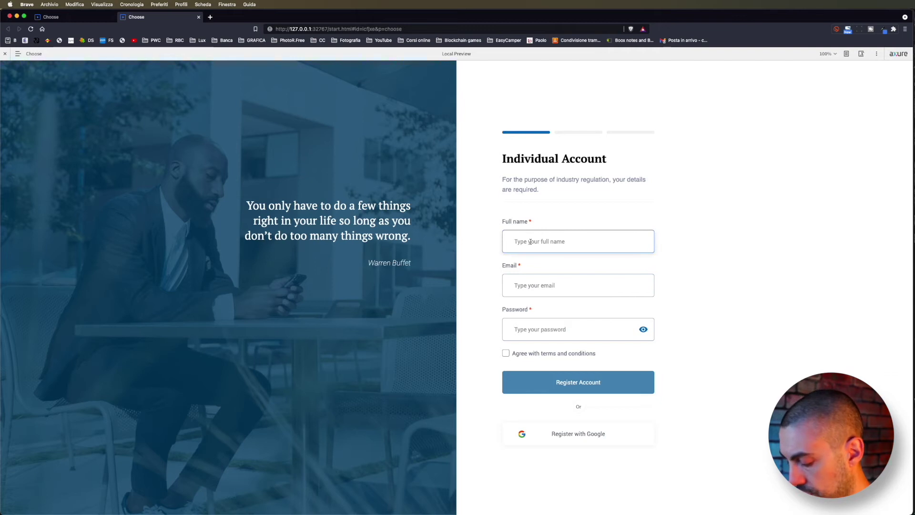
{"action": "type", "text": "Carlo"}
{"action": "key", "text": "Tab"}
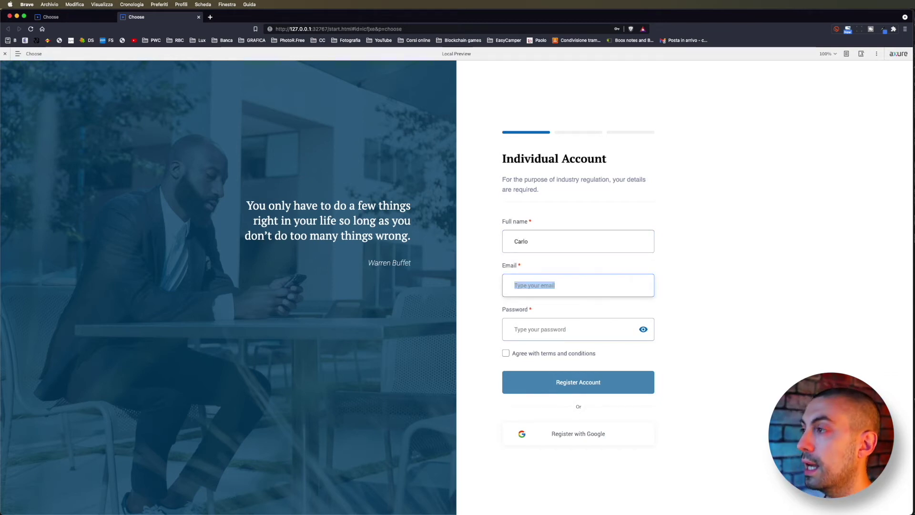
{"action": "type", "text": "jahsdgfjhsdag"}
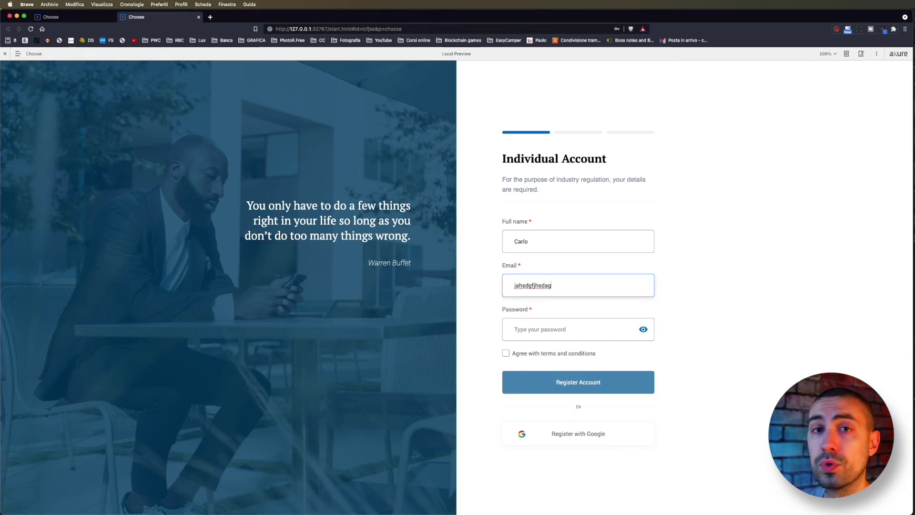
{"action": "key", "text": "Tab"}
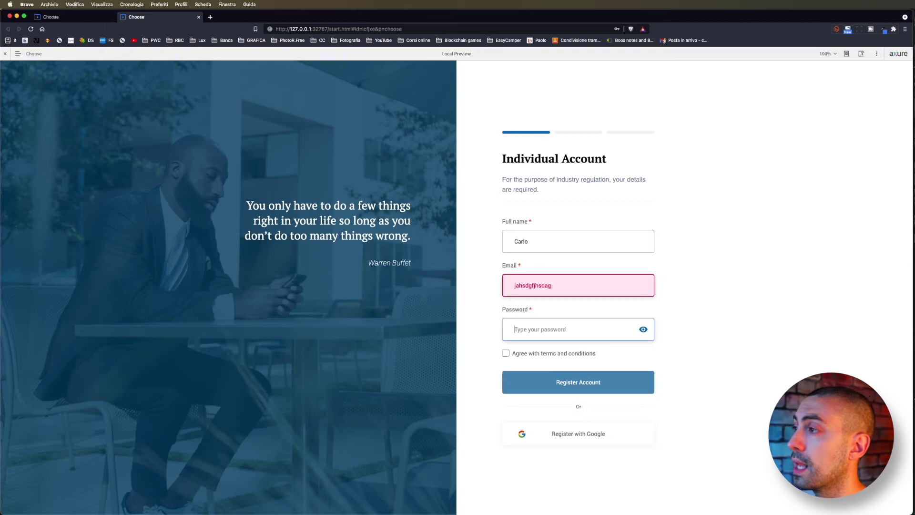
{"action": "left_click", "coordinate": [557, 291]}
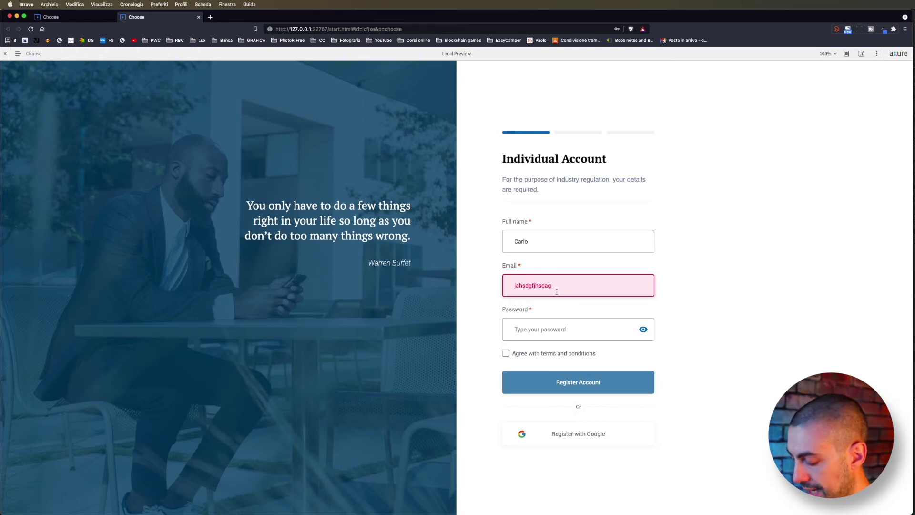
{"action": "type", "text": "@"}
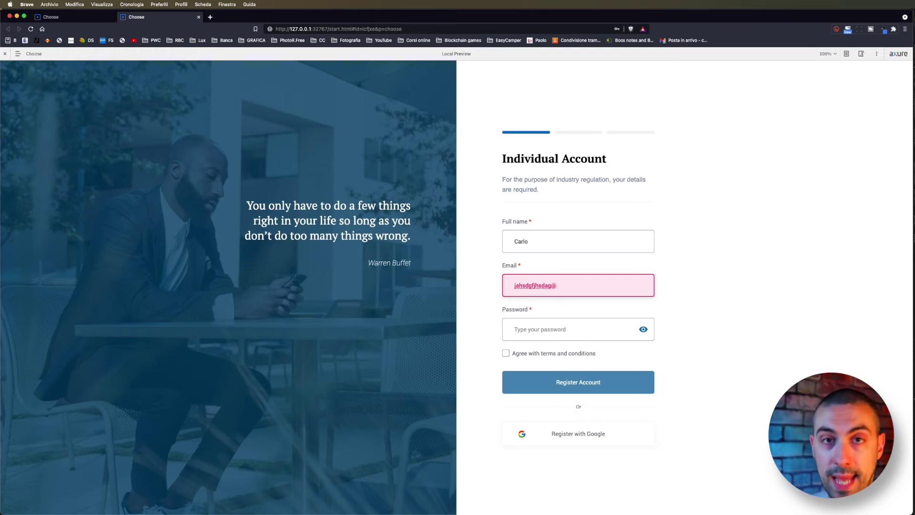
{"action": "type", "text": "aeufhgjaer"}
{"action": "key", "text": "Tab"}
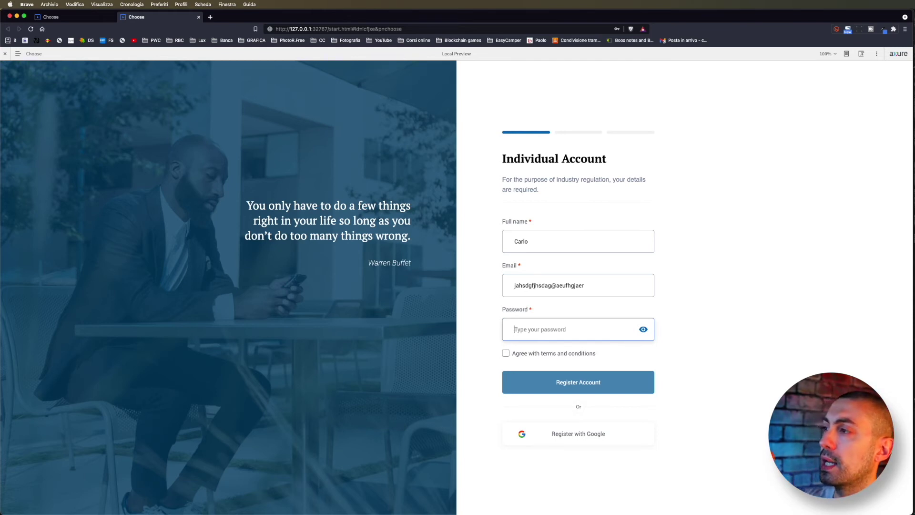
- Copy the terms and conditions label and paste it as a new text above the Password label
{"action": "key", "text": "super+Tab"}
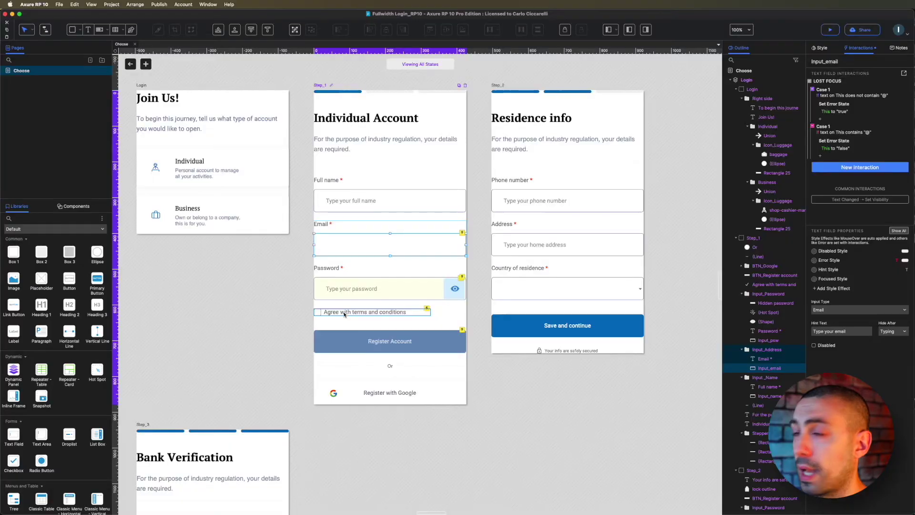
{"action": "double_click", "coordinate": [344, 315]}
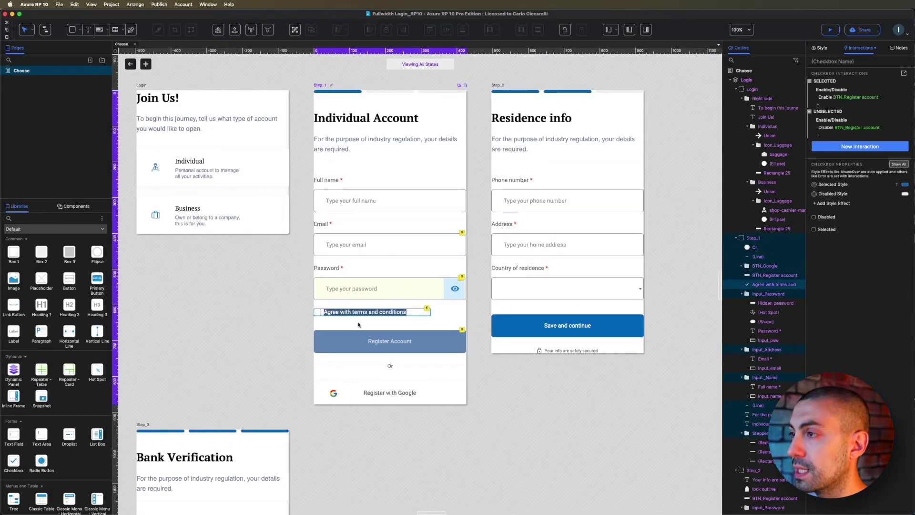
{"action": "key", "text": "ctrl+c"}
{"action": "key", "text": "Escape"}
{"action": "key", "text": "ctrl+v"}
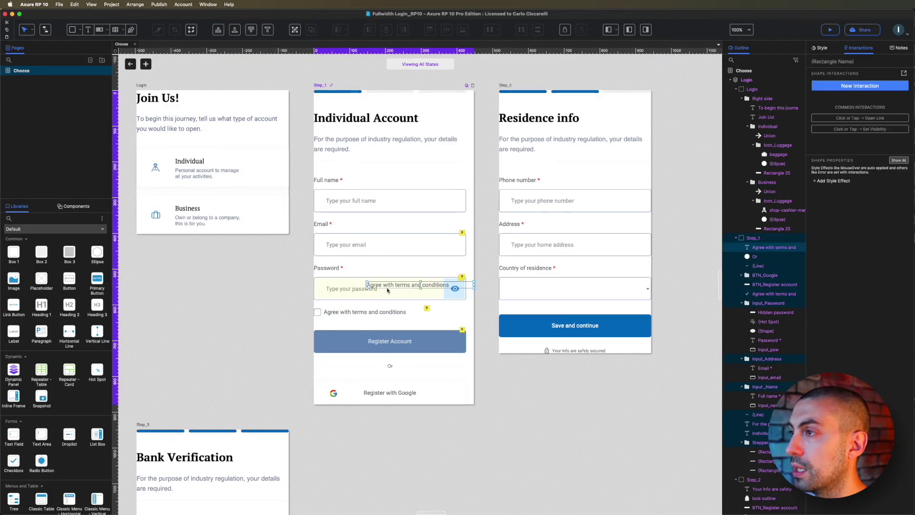
{"action": "left_click_drag", "start_coordinate": [387, 290], "coordinate": [333, 260]}
- Make the pasted text red with padding of 8
{"action": "left_click", "coordinate": [820, 48]}
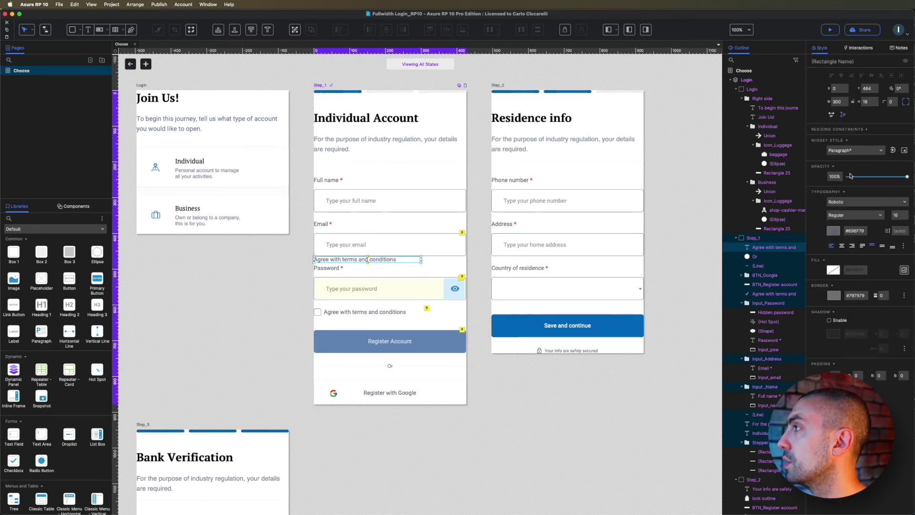
{"action": "left_click", "coordinate": [834, 231]}
{"action": "left_click", "coordinate": [855, 358]}
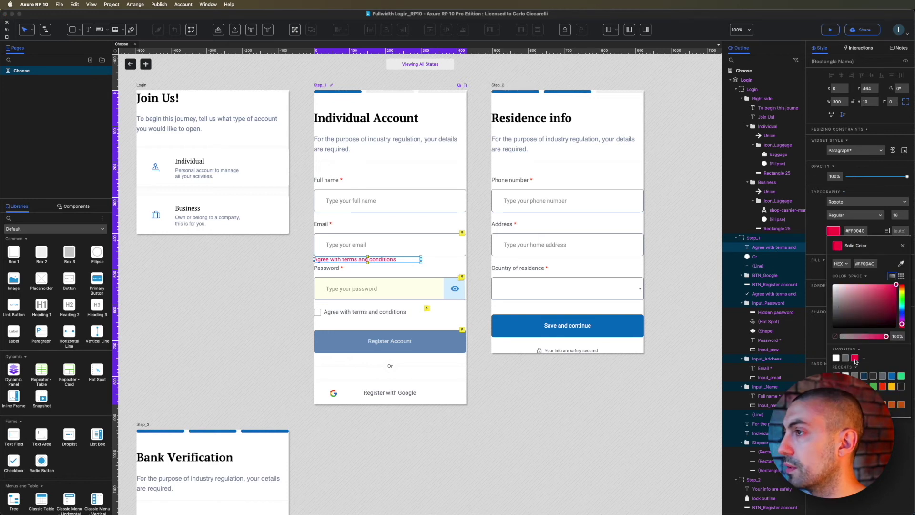
{"action": "left_click", "coordinate": [813, 273]}
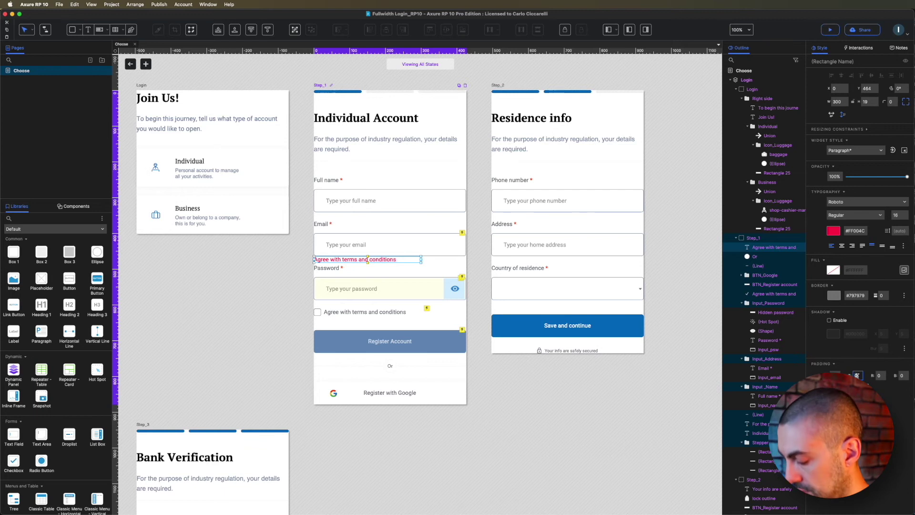
{"action": "type", "text": "8"}
{"action": "key", "text": "Tab"}
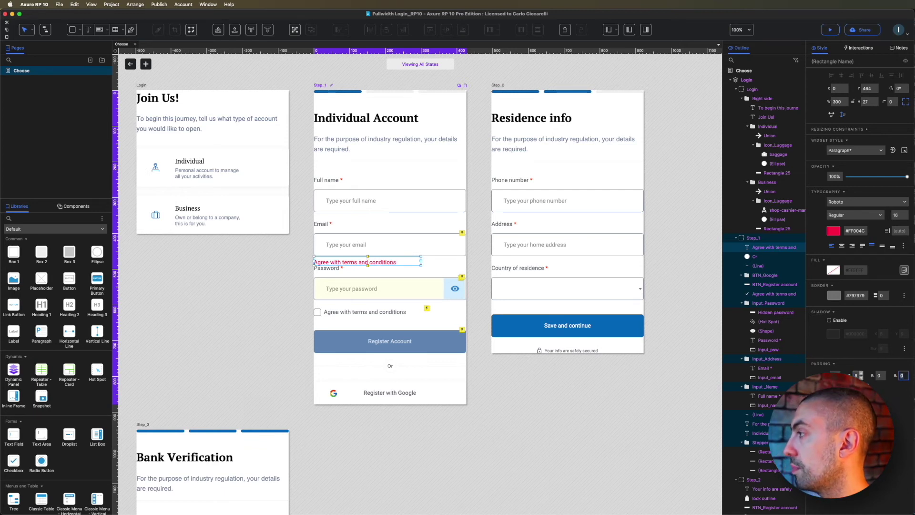
{"action": "type", "text": "8"}
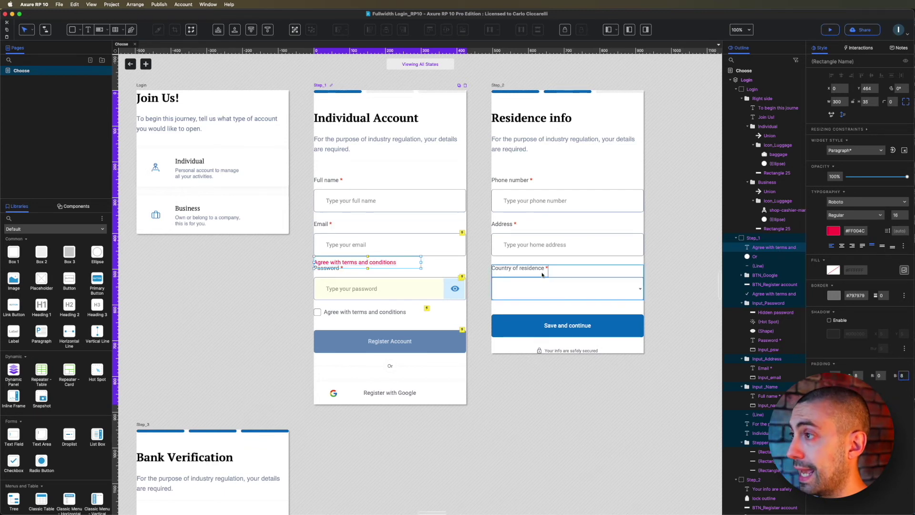
- Reword the red text to 'Your email is incorrect'
{"action": "left_click", "coordinate": [373, 270]}
{"action": "left_click", "coordinate": [373, 269]}
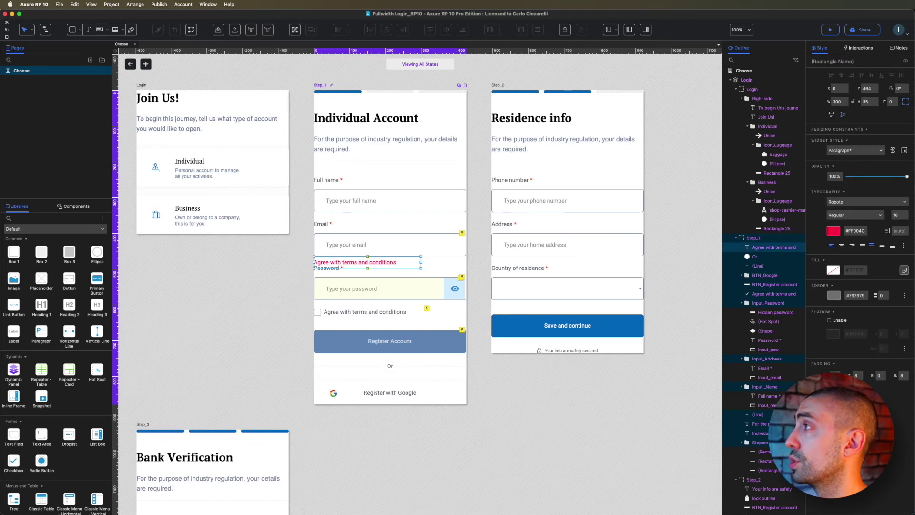
{"action": "double_click", "coordinate": [371, 264]}
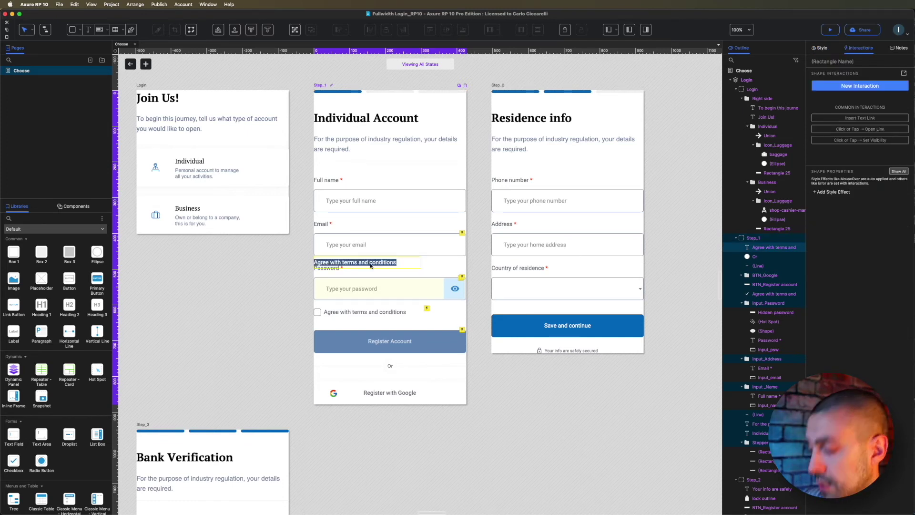
{"action": "type", "text": "You"}
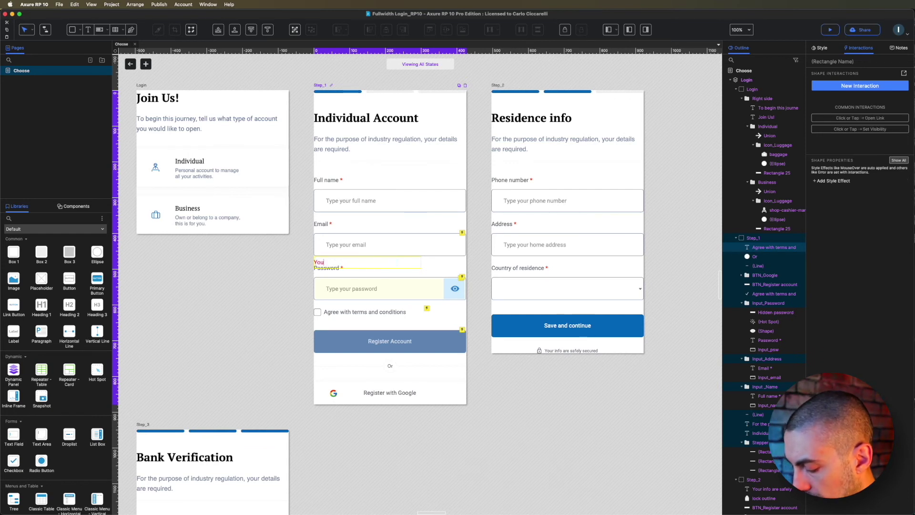
{"action": "type", "text": "r email is i"}
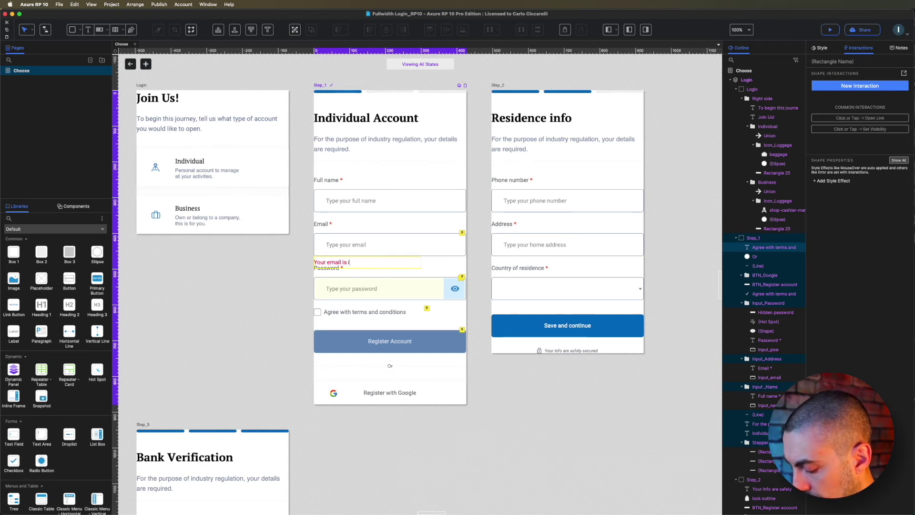
{"action": "type", "text": "ncorre"}
{"action": "key", "text": "Escape"}
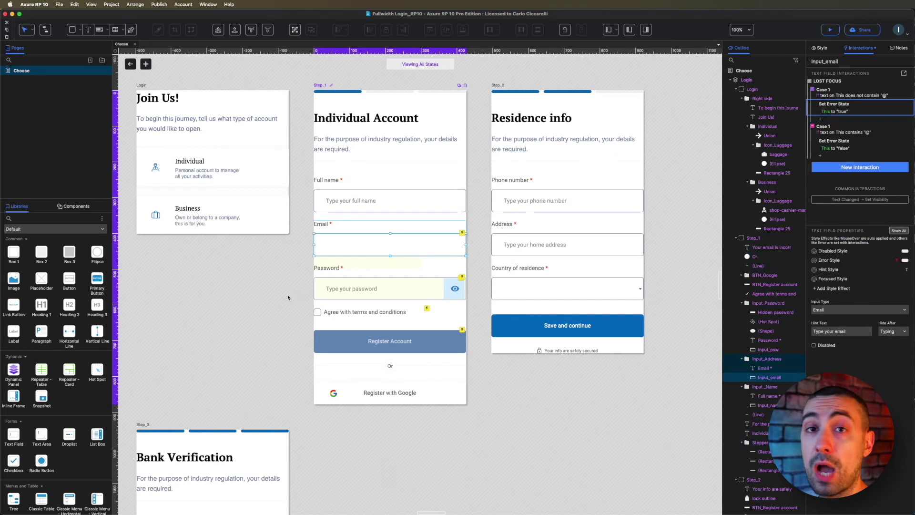
- Add a Show action for the 'Your email is incorrect' text to Case 1, pushing widgets below
{"action": "left_click", "coordinate": [379, 248]}
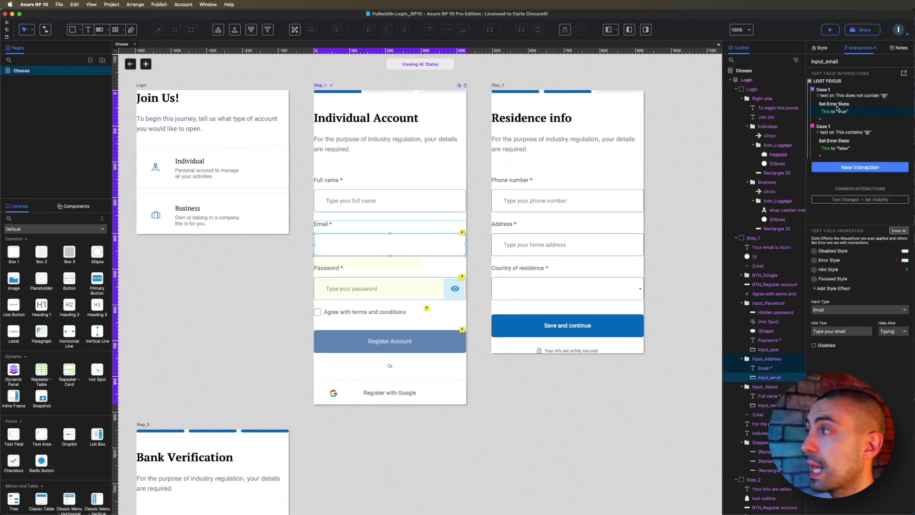
{"action": "left_click", "coordinate": [829, 120]}
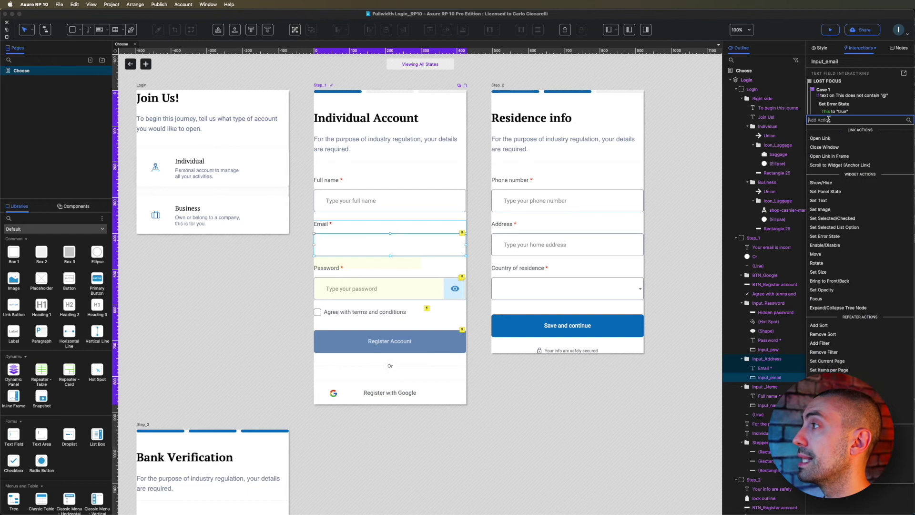
{"action": "left_click", "coordinate": [821, 183]}
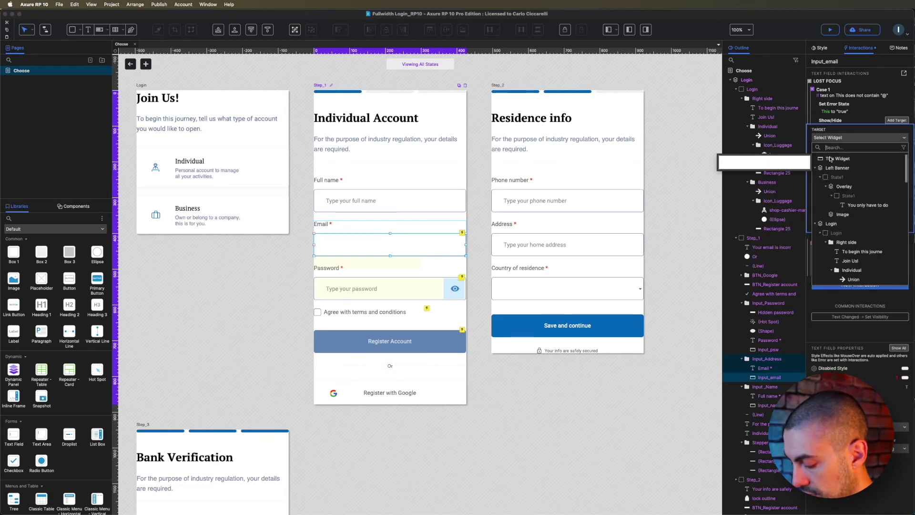
{"action": "type", "text": "Your"}
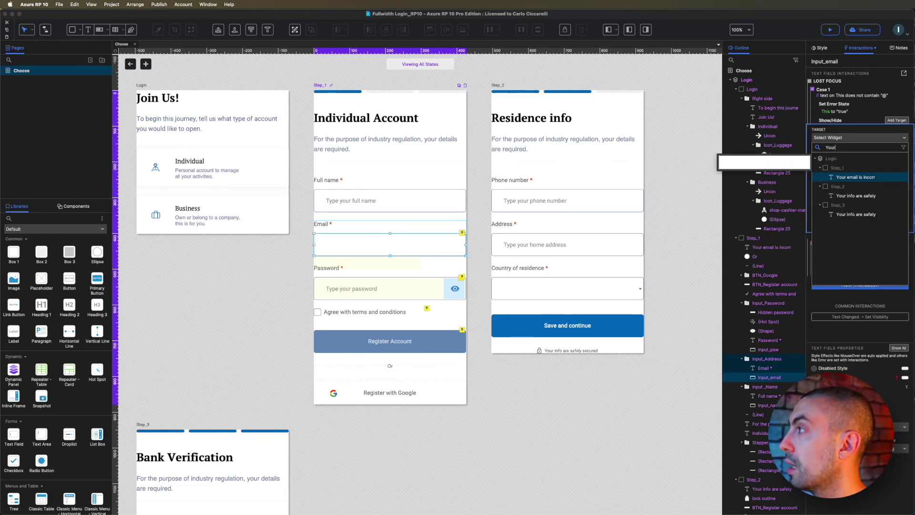
{"action": "left_click", "coordinate": [853, 176]}
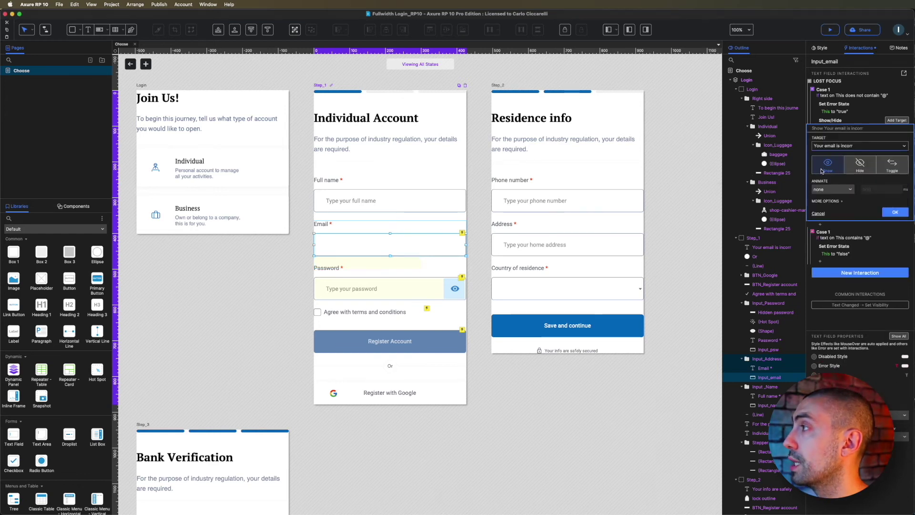
{"action": "left_click", "coordinate": [833, 201]}
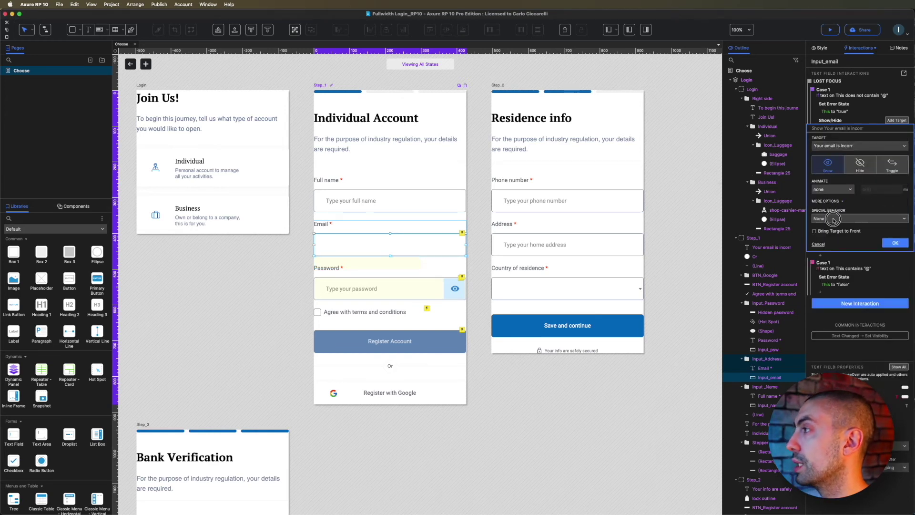
{"action": "left_click", "coordinate": [838, 220]}
{"action": "left_click", "coordinate": [836, 255]}
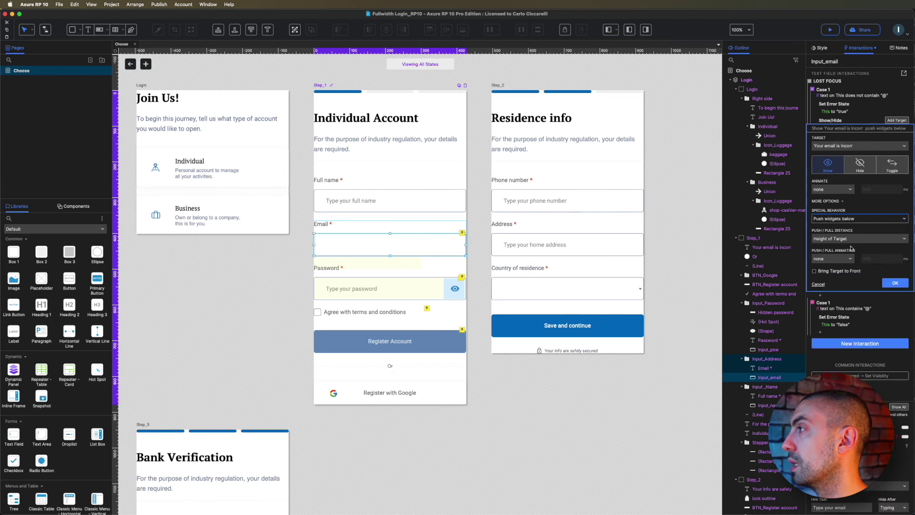
{"action": "left_click", "coordinate": [896, 281]}
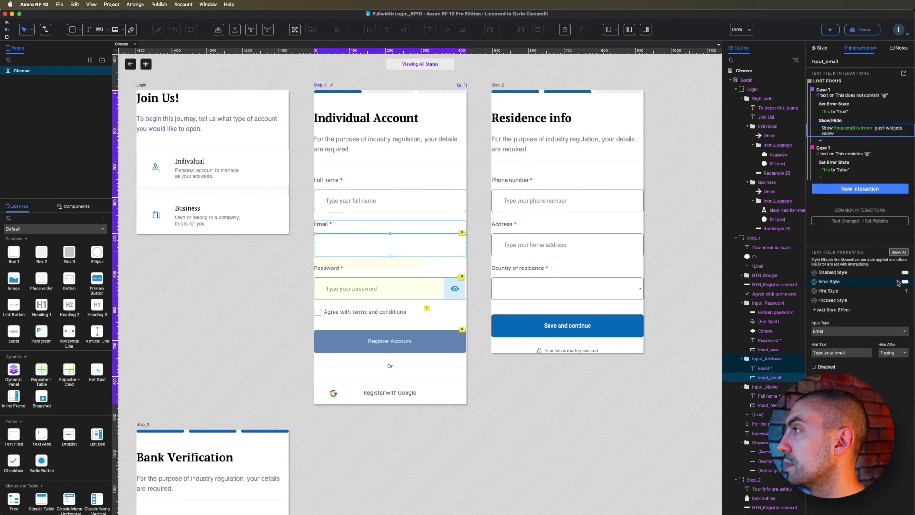
- Paste the action into the "@" case and switch it to Hide, pulling widgets below
{"action": "left_click", "coordinate": [841, 122]}
{"action": "left_click", "coordinate": [834, 150]}
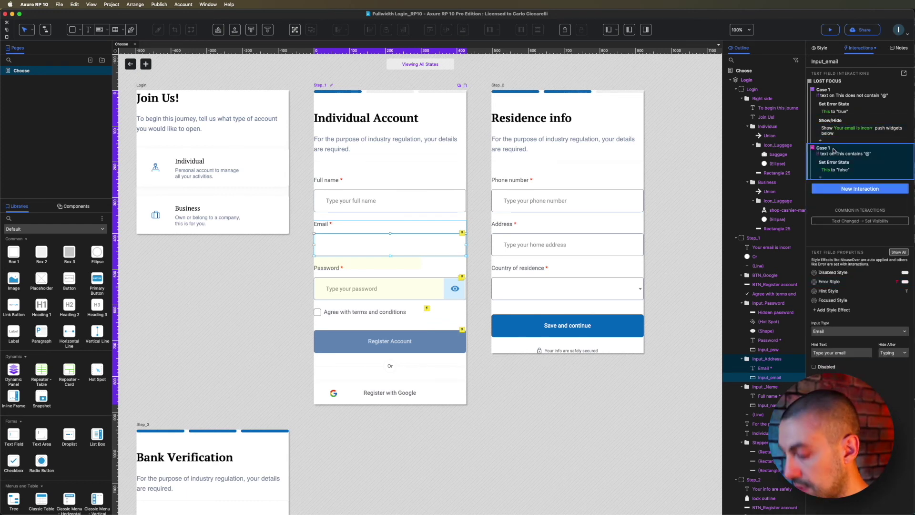
{"action": "key", "text": "super+v"}
{"action": "left_click", "coordinate": [834, 186]}
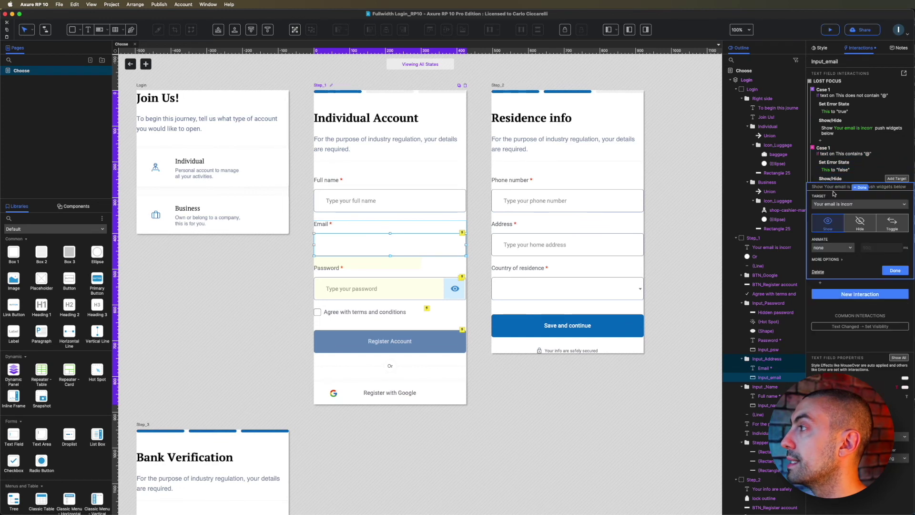
{"action": "left_click", "coordinate": [861, 227]}
{"action": "left_click", "coordinate": [843, 261]}
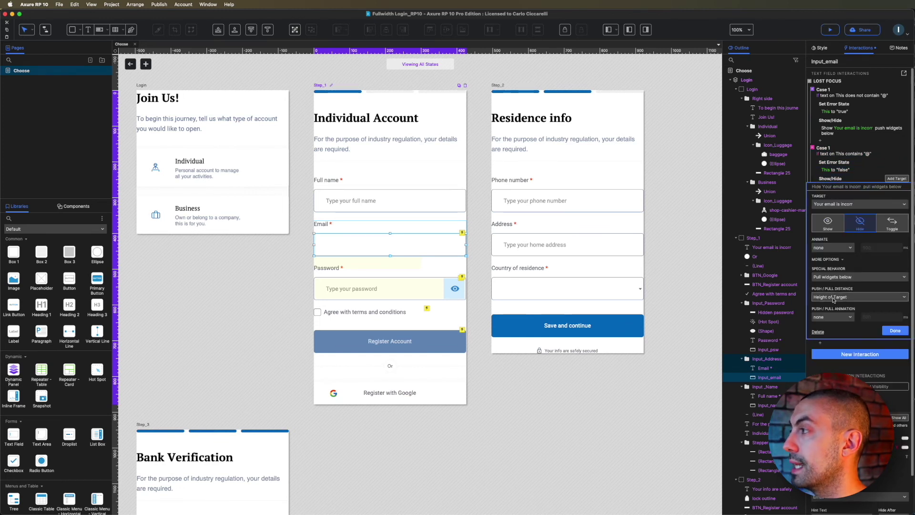
{"action": "left_click", "coordinate": [895, 331]}
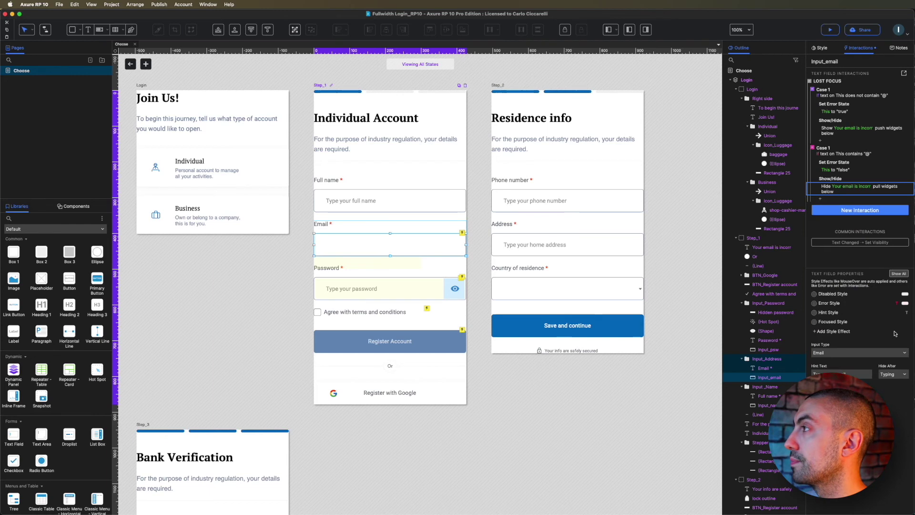
- Preview the Individual form and leave Email as 'kajbwfebf' without @ to show the error message
{"action": "left_click", "coordinate": [827, 30]}
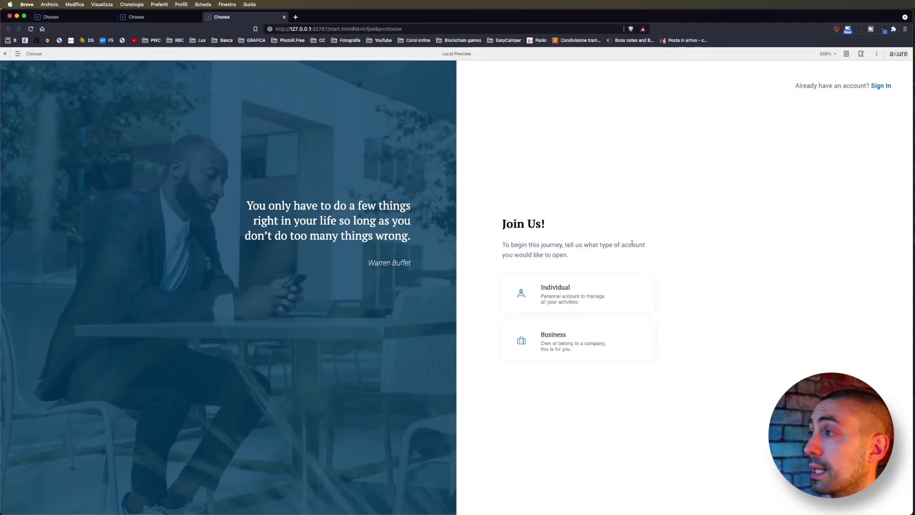
{"action": "left_click", "coordinate": [589, 285]}
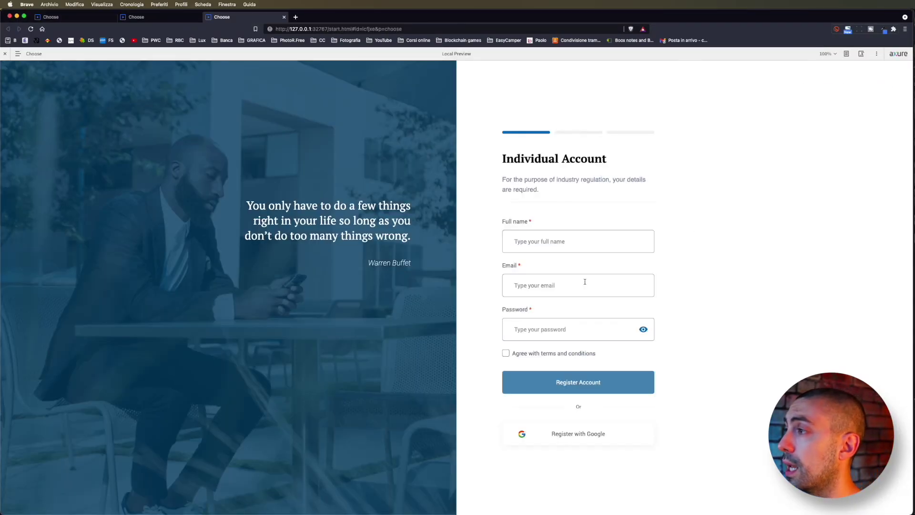
{"action": "left_click", "coordinate": [543, 286]}
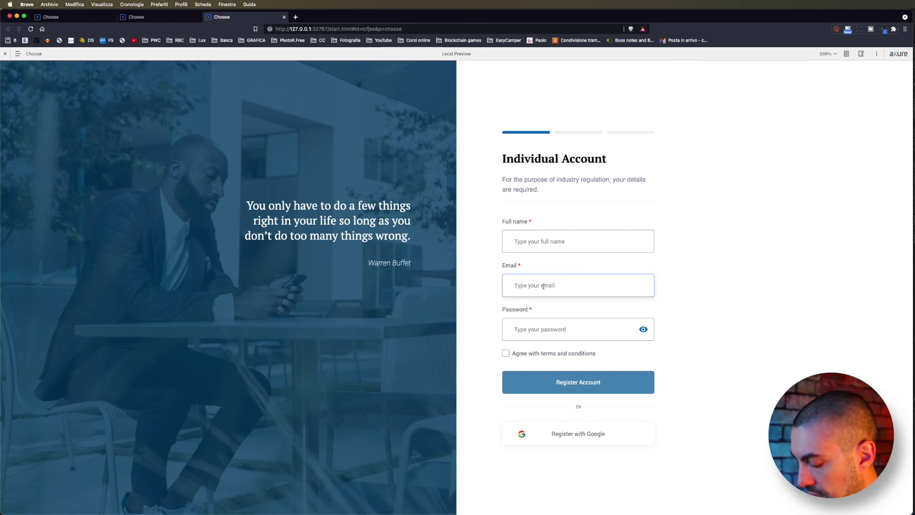
{"action": "type", "text": "kajbwfebf"}
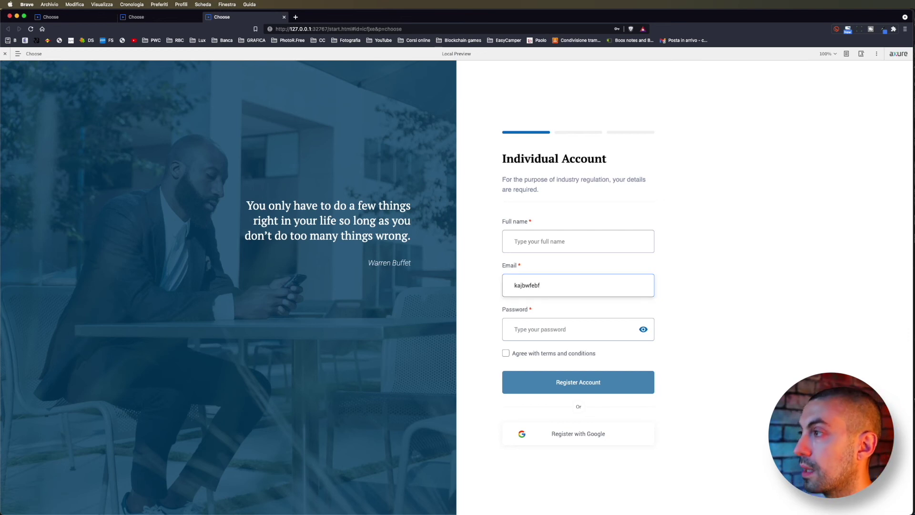
{"action": "left_click", "coordinate": [572, 329]}
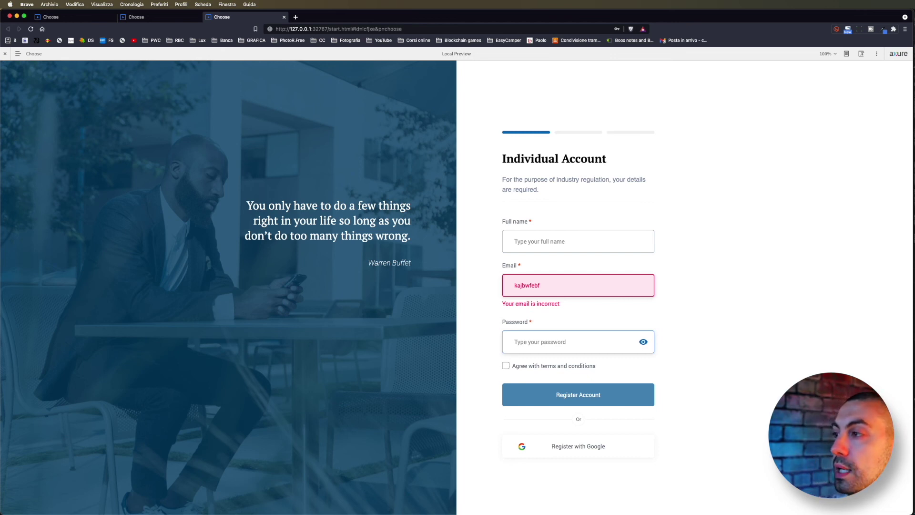
{"action": "left_click", "coordinate": [553, 283]}
{"action": "type", "text": "@"}
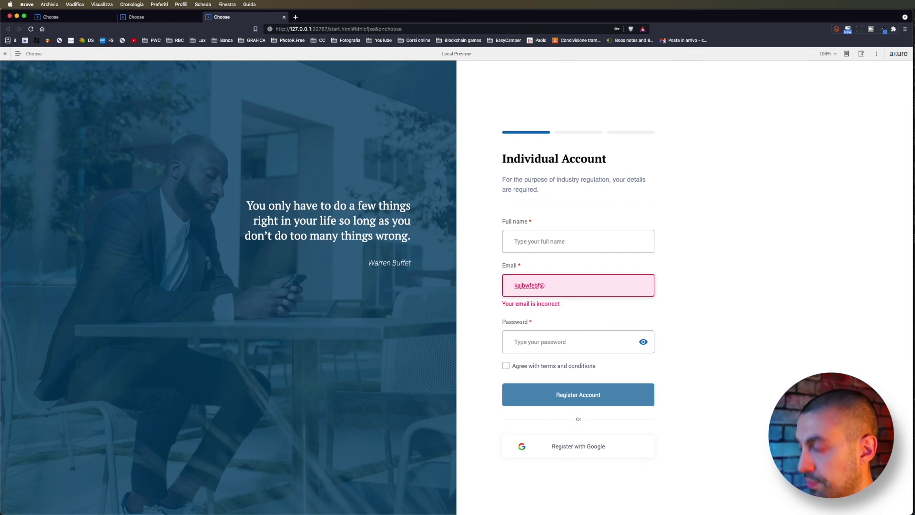
{"action": "type", "text": "jshdfbgehfds"}
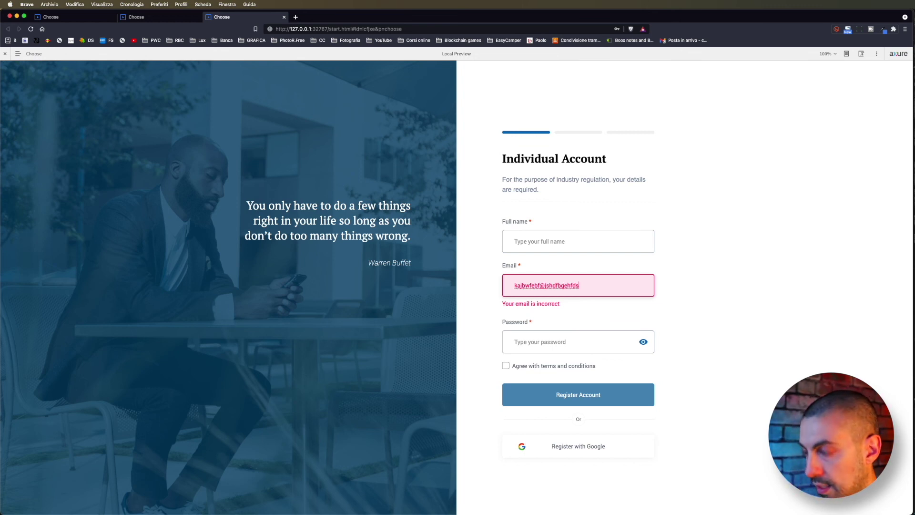
{"action": "left_click", "coordinate": [540, 342]}
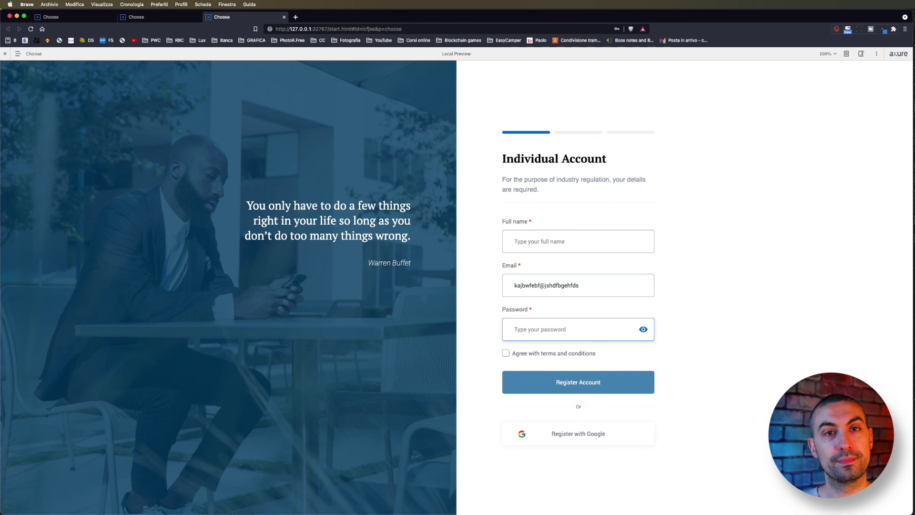